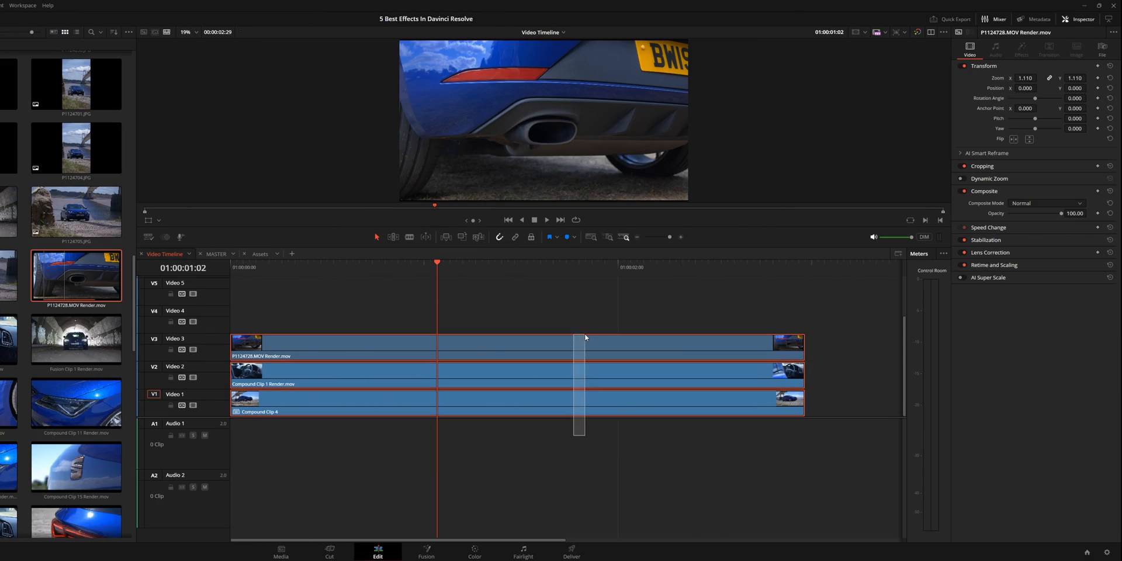
- Toggle the stacked clips on Video 3, 2 and 1 off in turn to check each shot, then restore them
click(386, 339)
key(d)
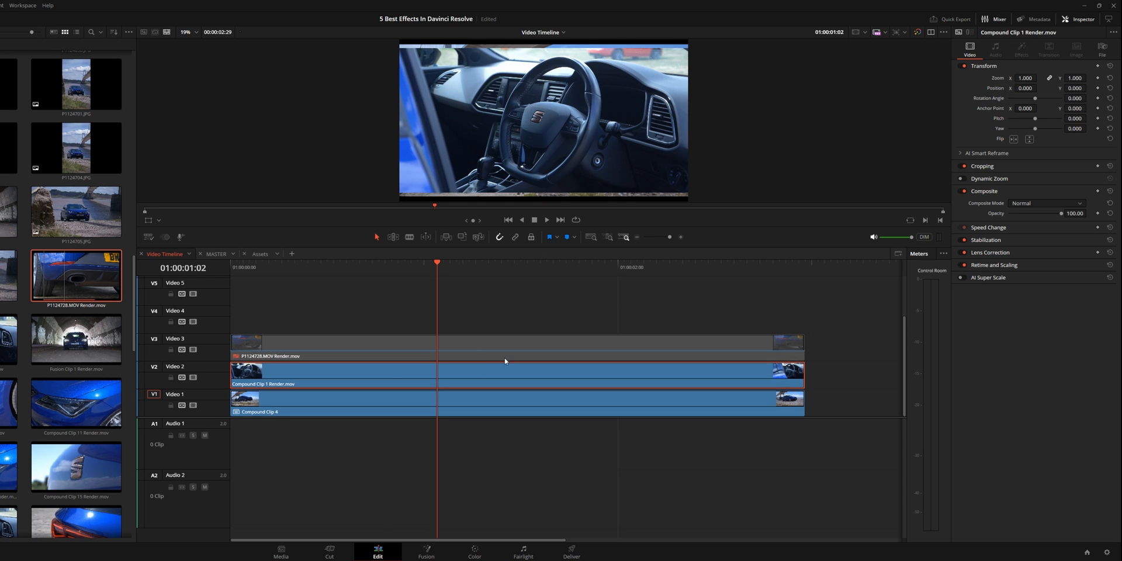
click(461, 373)
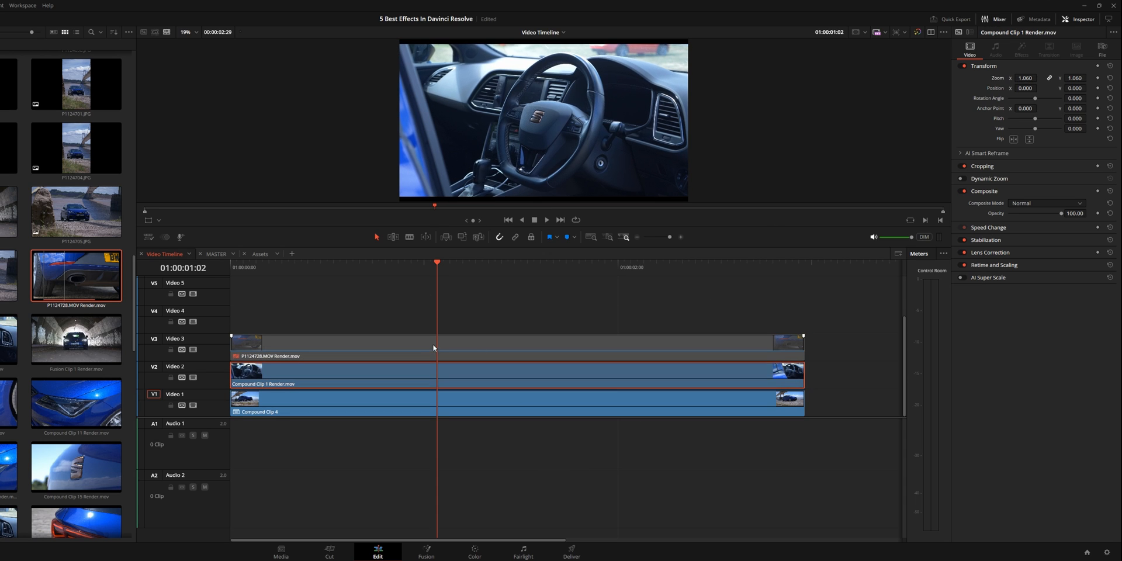
key(d)
click(461, 394)
key(ctrl+z)
key(ctrl+z)
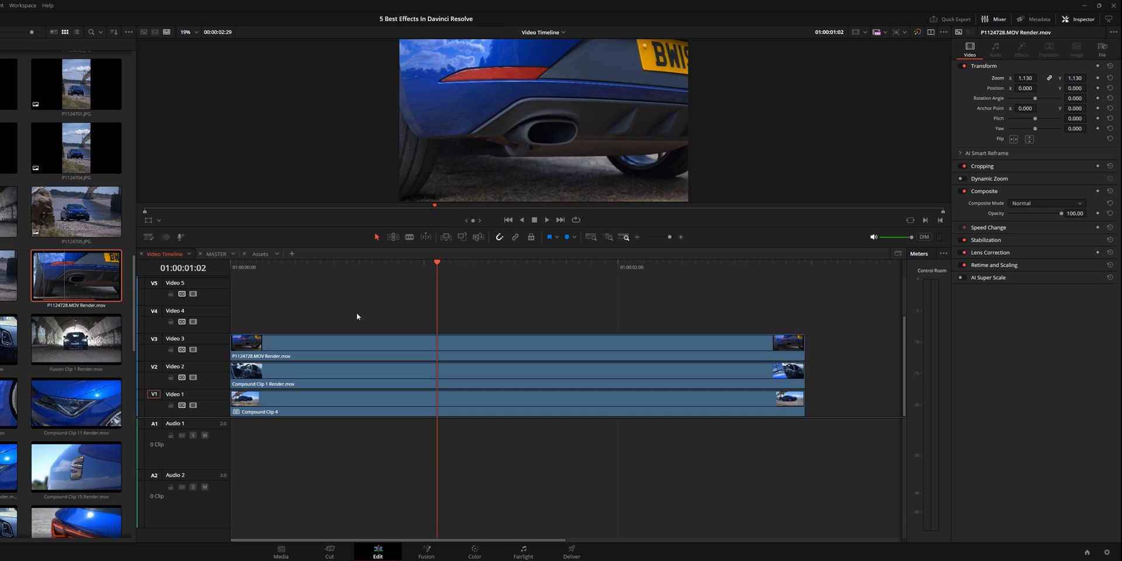
- Select all three stacked clips and convert them into a single New Fusion Clip
drag(355, 307, 362, 446)
right_click(391, 377)
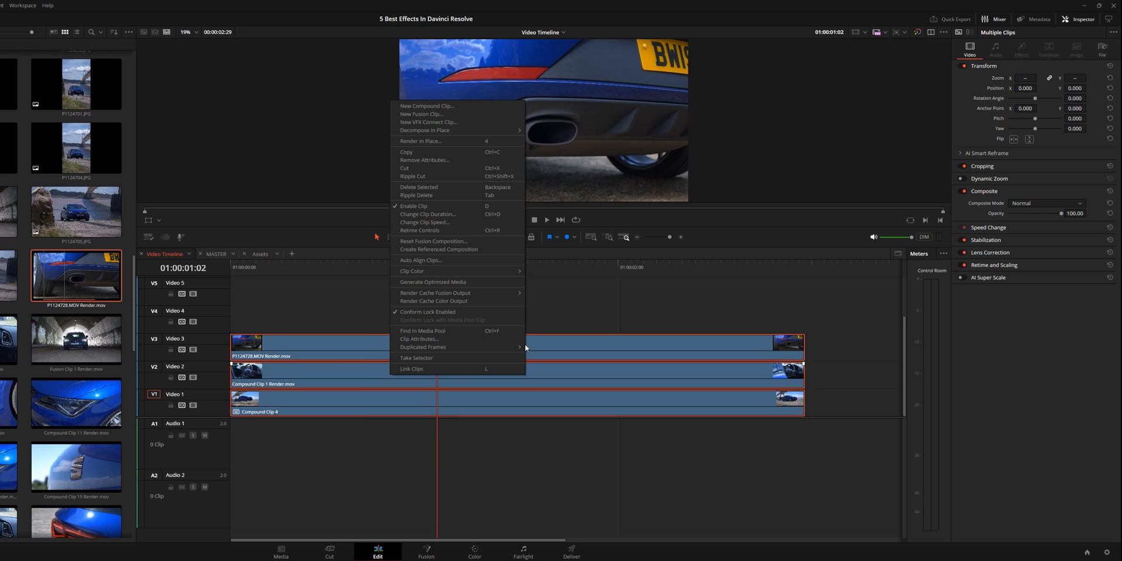
click(428, 114)
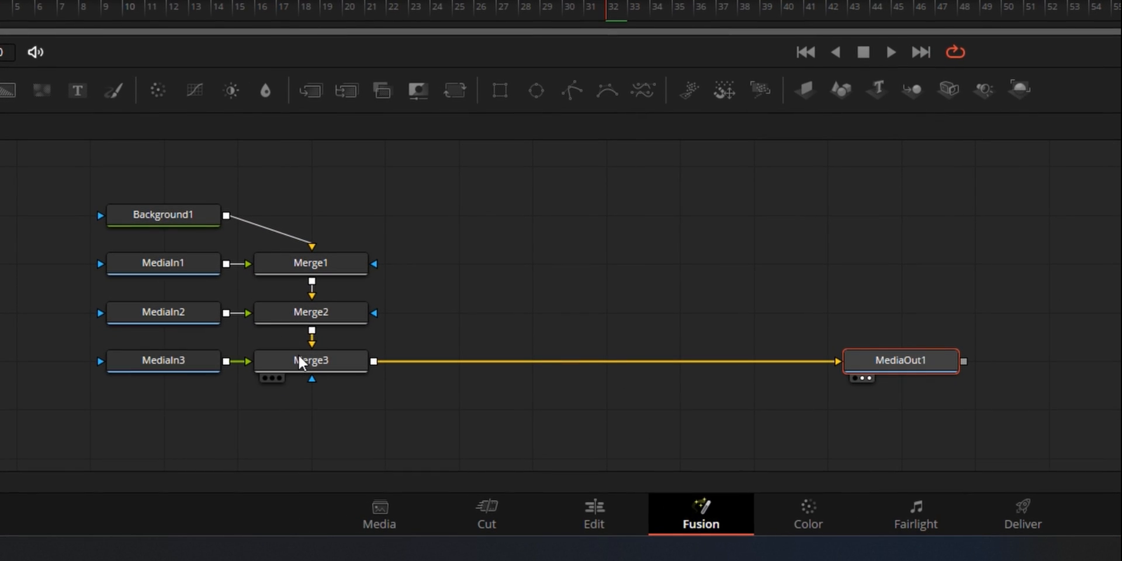
- Delete Merge1–3 and arrange MediaIn1, 2 and 3 in a row above the background
drag(446, 220, 299, 450)
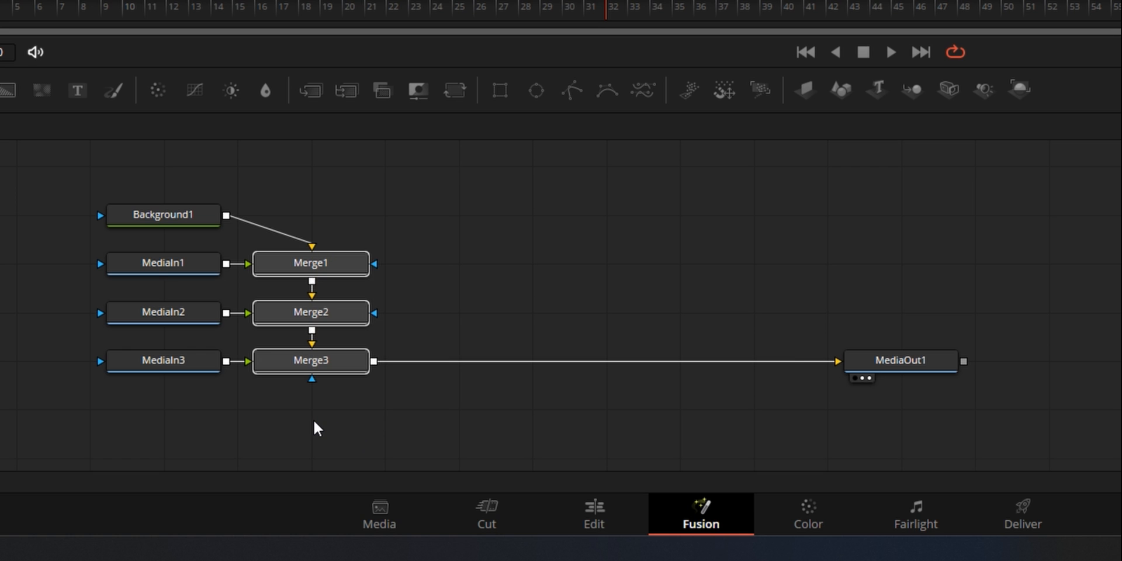
key(Delete)
drag(422, 168, 364, 195)
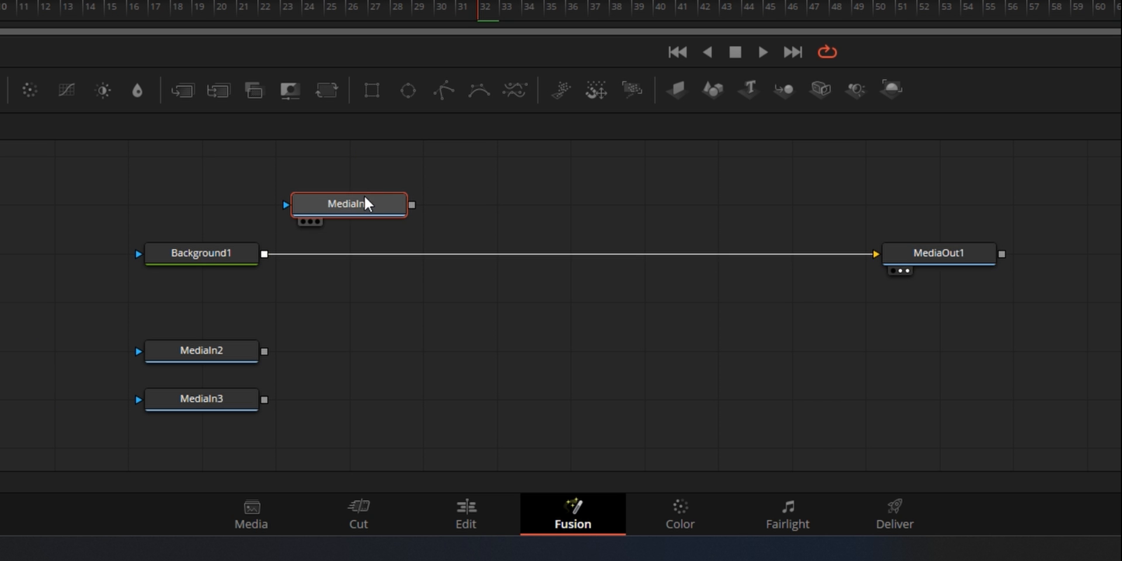
drag(231, 359, 589, 163)
drag(200, 399, 796, 209)
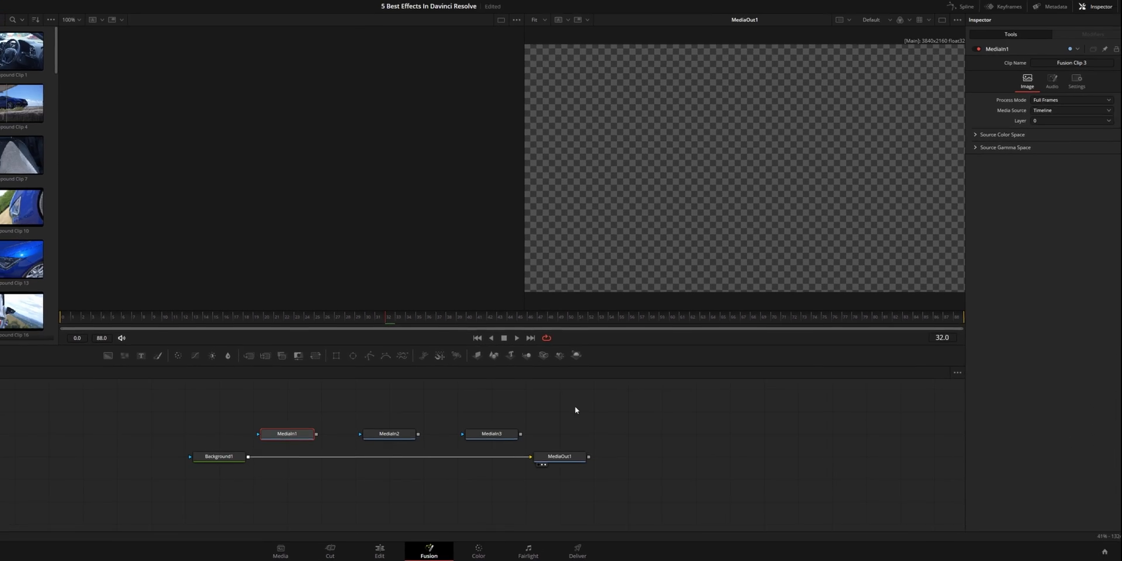
- View MediaIn1 in the left viewer and rename the media inputs Wheel, Car and Rear
drag(575, 406, 263, 442)
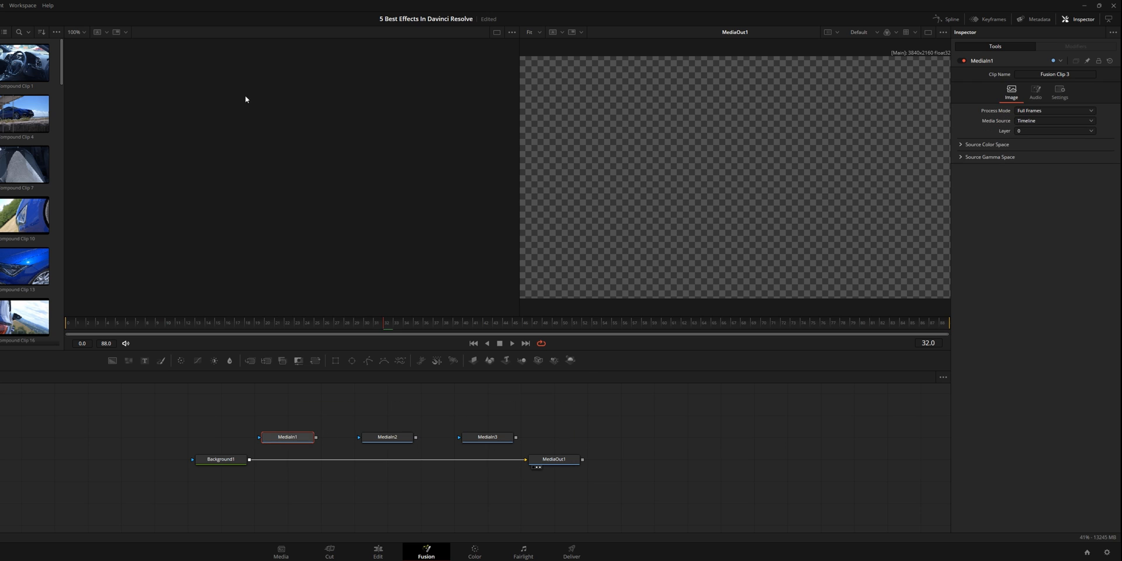
key(1)
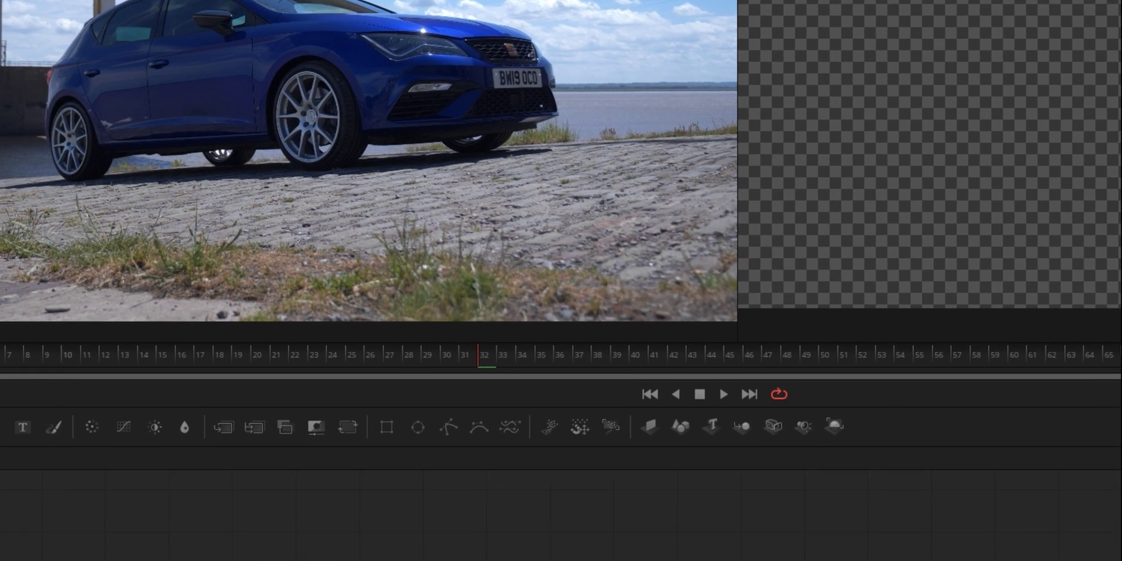
key(F2)
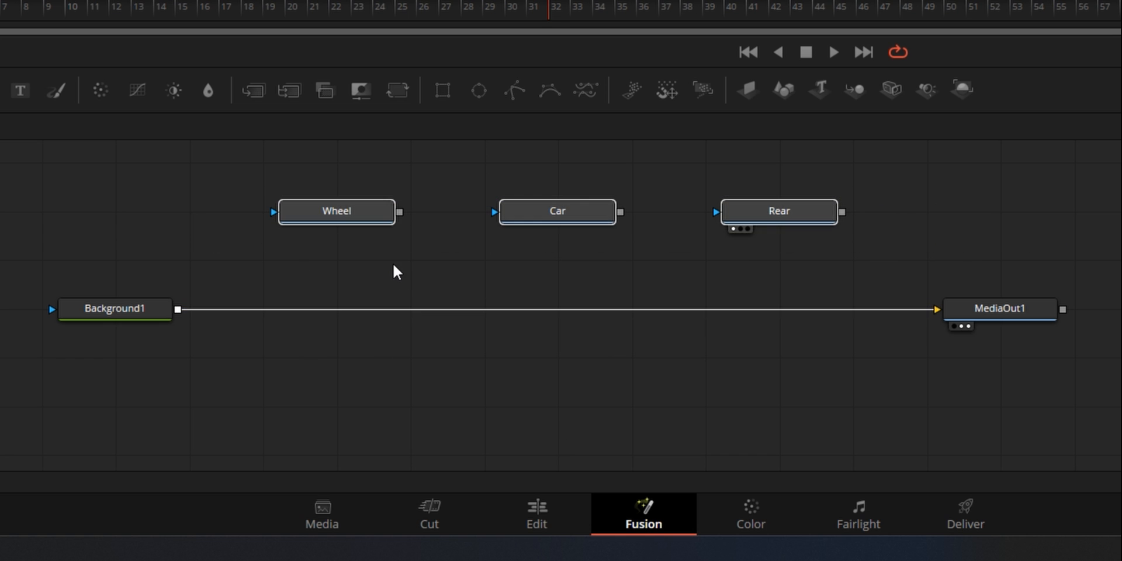
- Merge the Wheel shot over the background with a Rectangle mask forming a short band at the bottom
drag(400, 214, 175, 309)
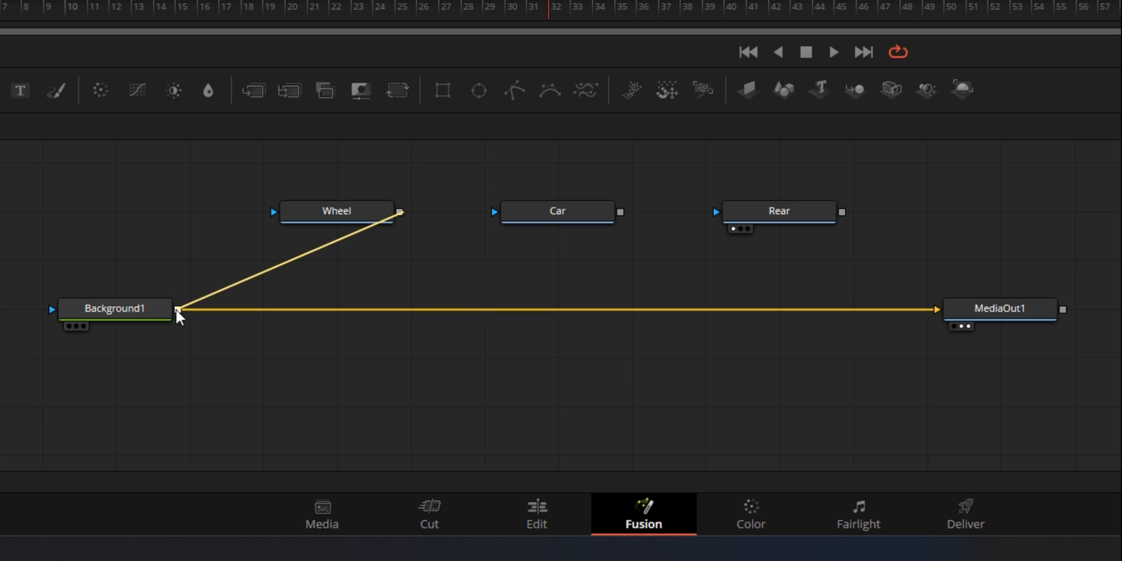
drag(217, 394, 582, 220)
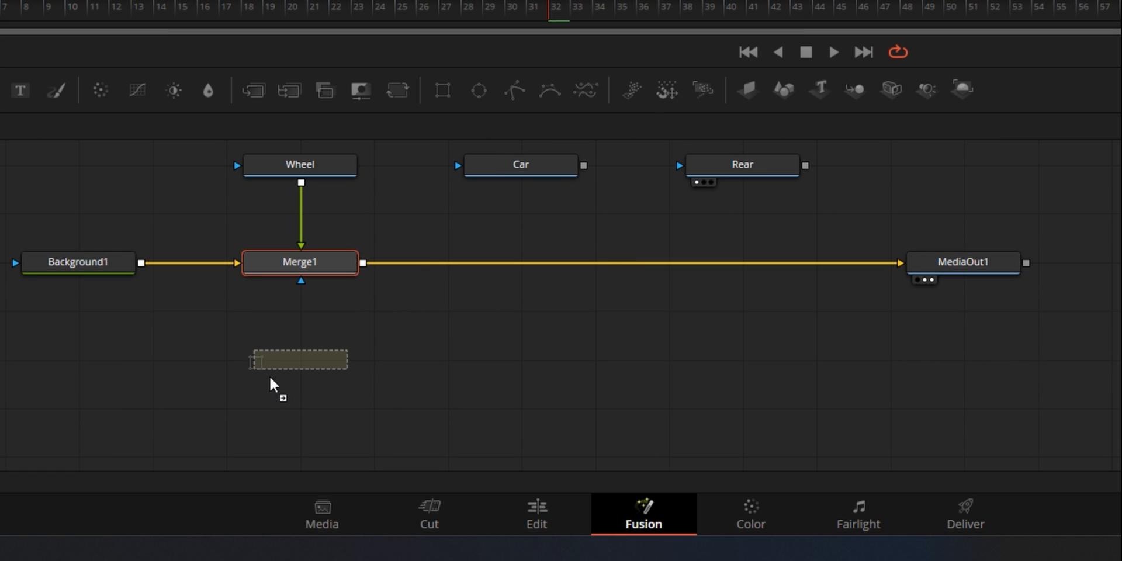
drag(443, 91, 339, 353)
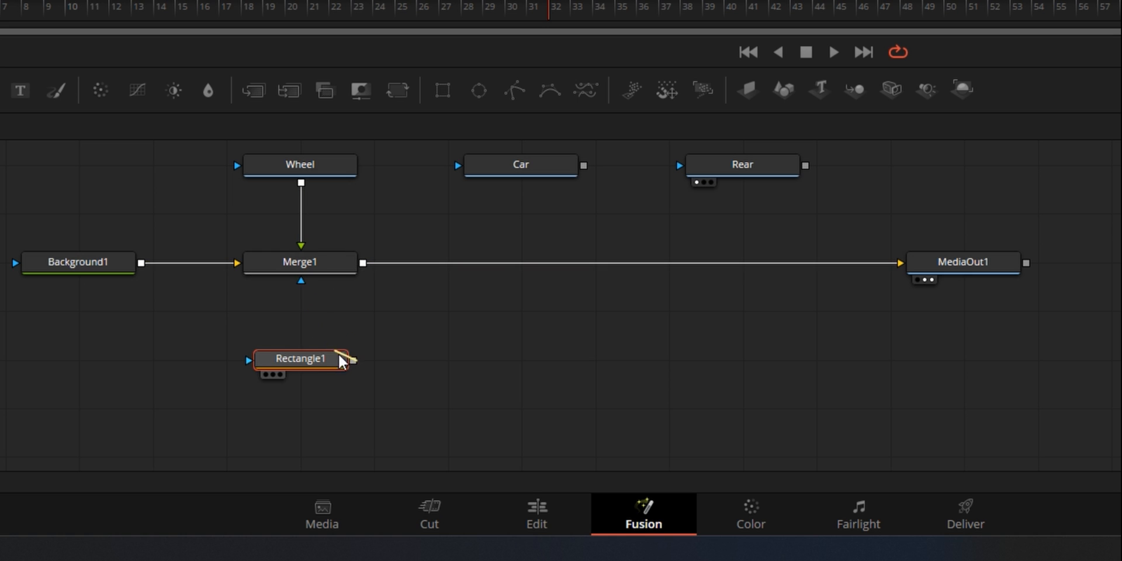
drag(317, 286, 301, 281)
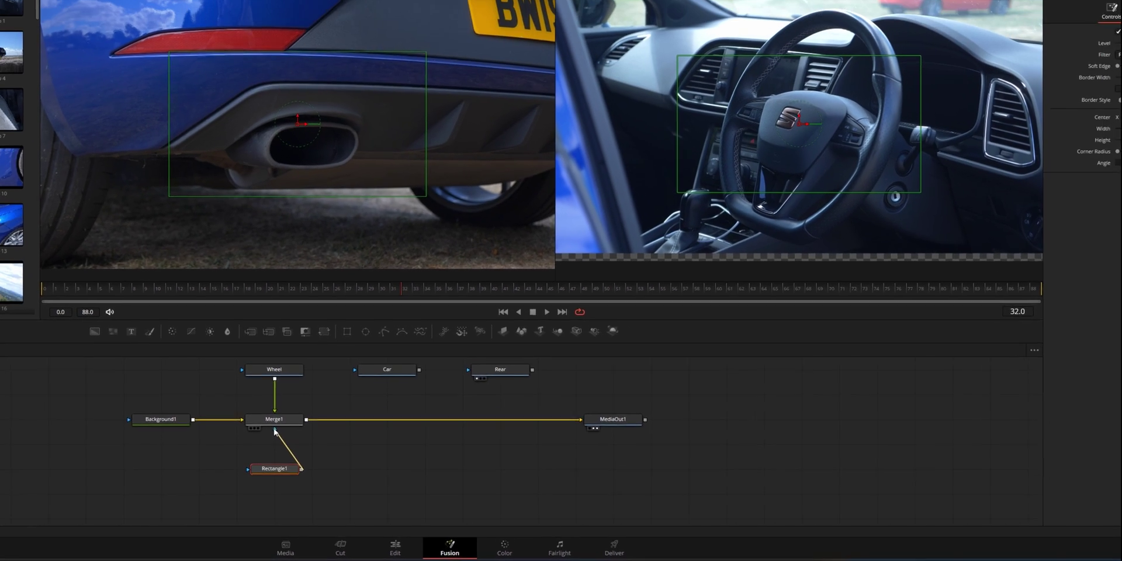
drag(274, 429, 274, 427)
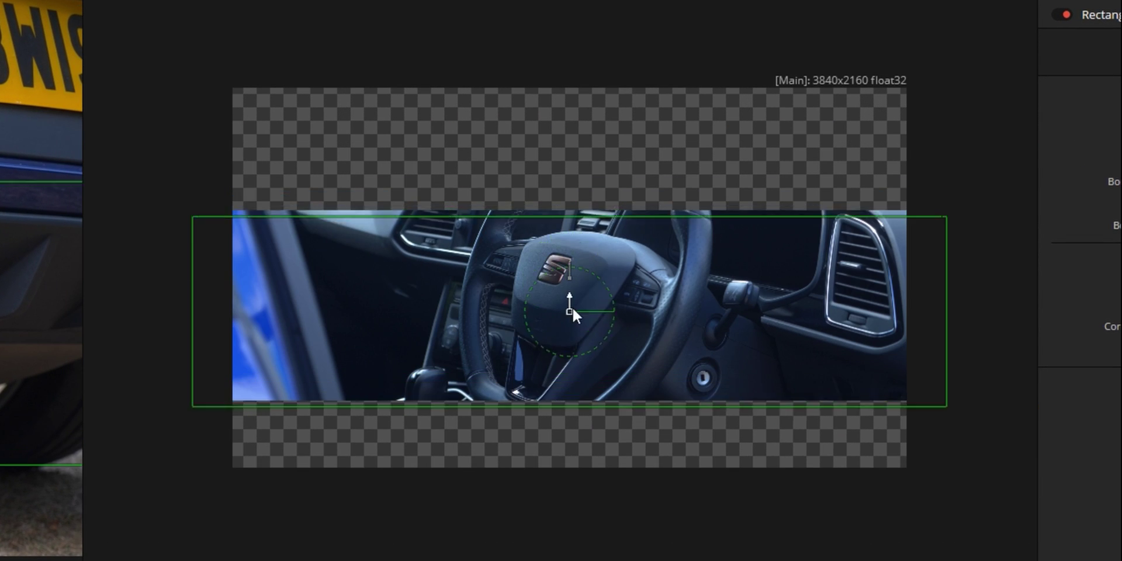
drag(573, 307, 546, 478)
drag(573, 396, 571, 369)
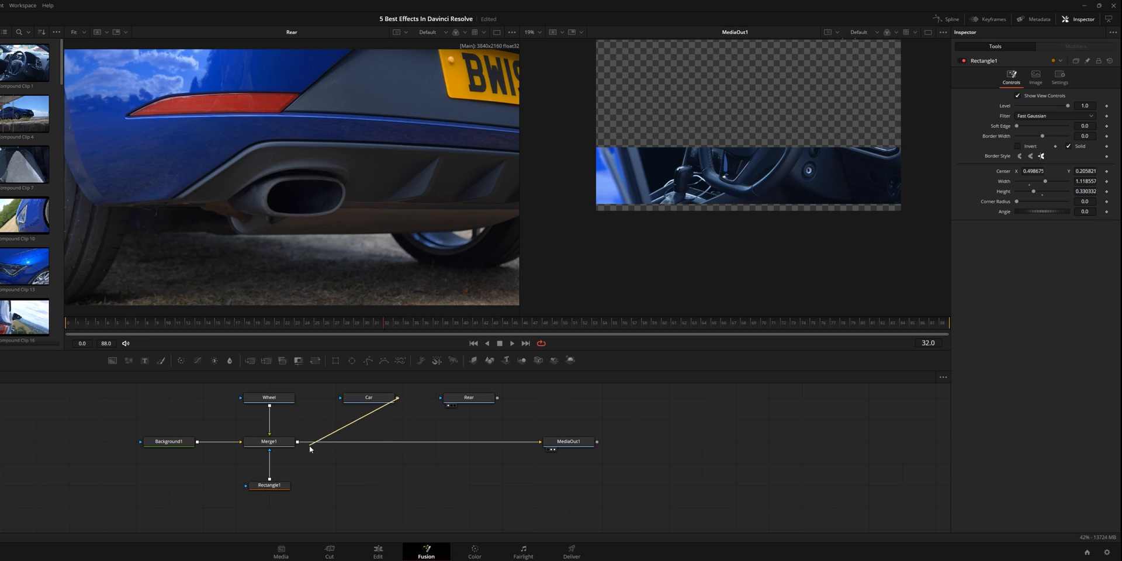
- Merge the Car shot as Merge2 with a copied rectangle mask raised to the middle band
drag(311, 450, 298, 442)
click(269, 485)
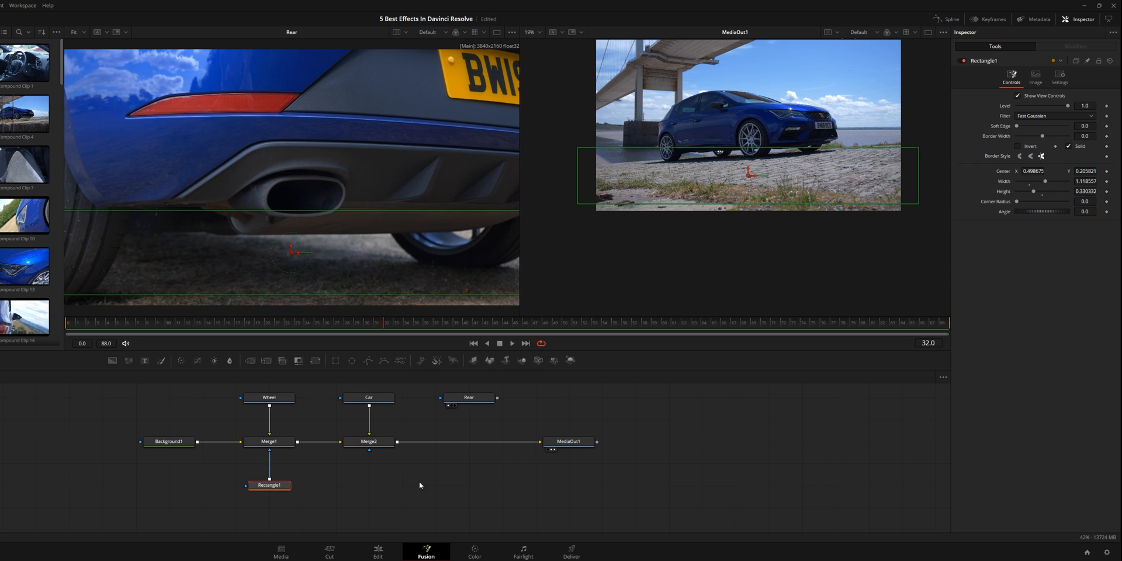
key(ctrl+v)
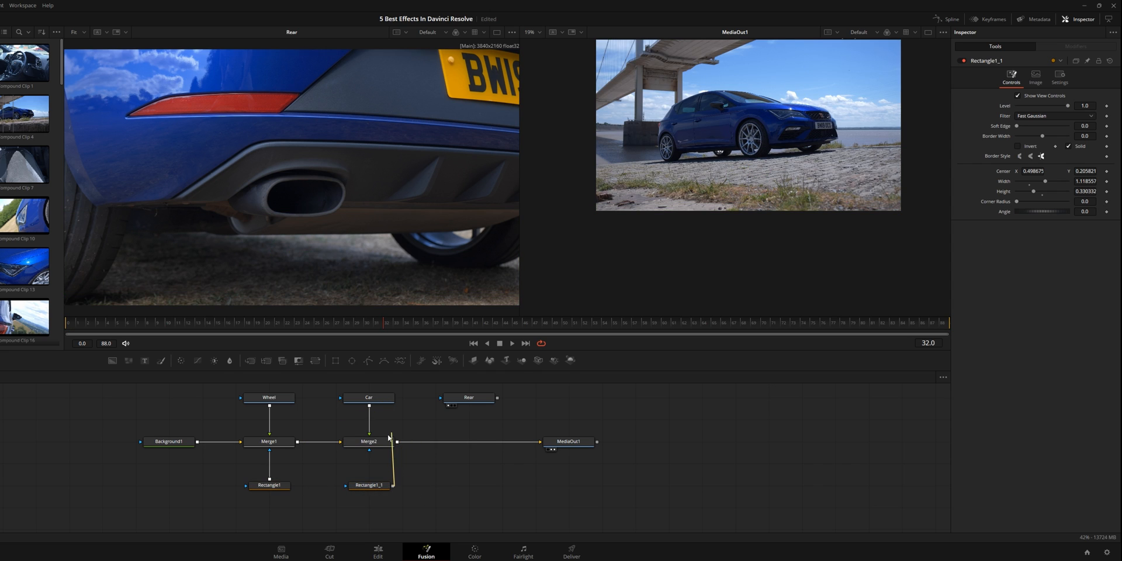
drag(392, 485, 369, 442)
drag(747, 171, 747, 109)
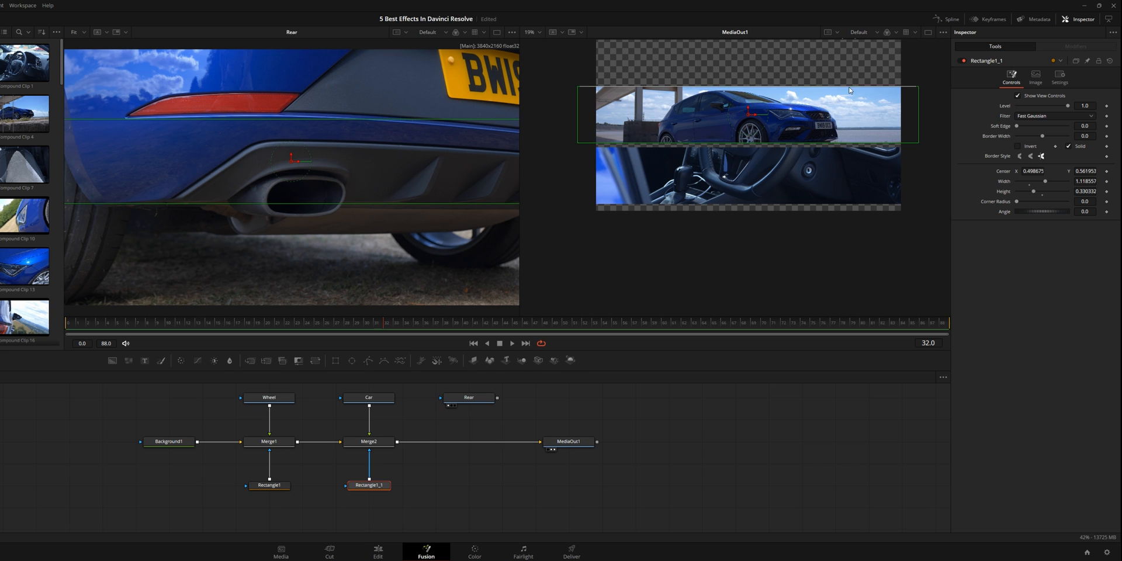
- Merge the Rear shot as Merge3 with a copied rectangle mask at the top of the frame
drag(498, 398, 399, 441)
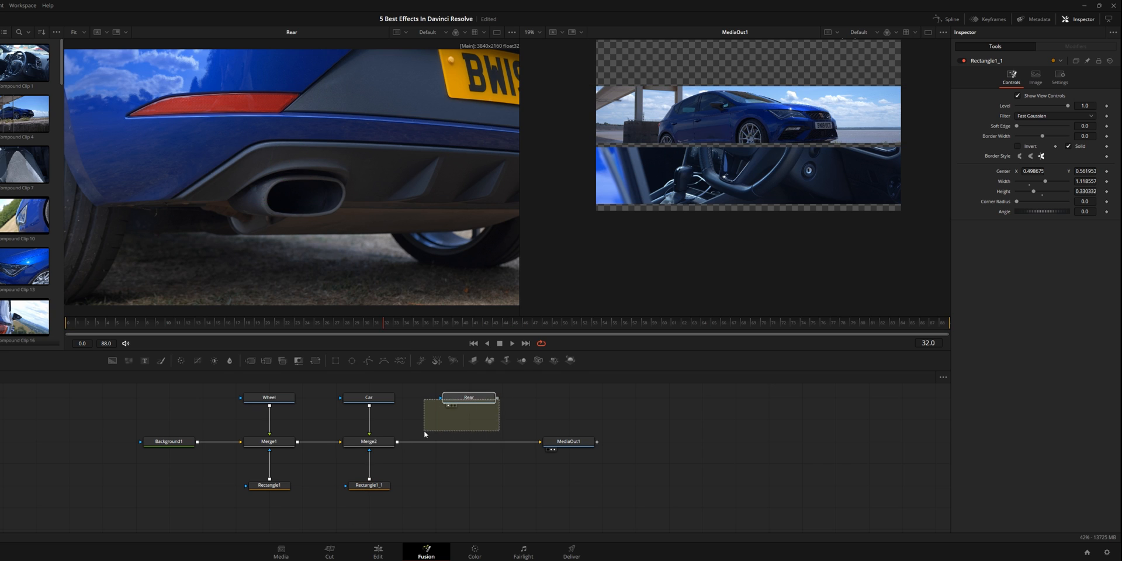
key(ctrl+v)
drag(747, 116, 751, 51)
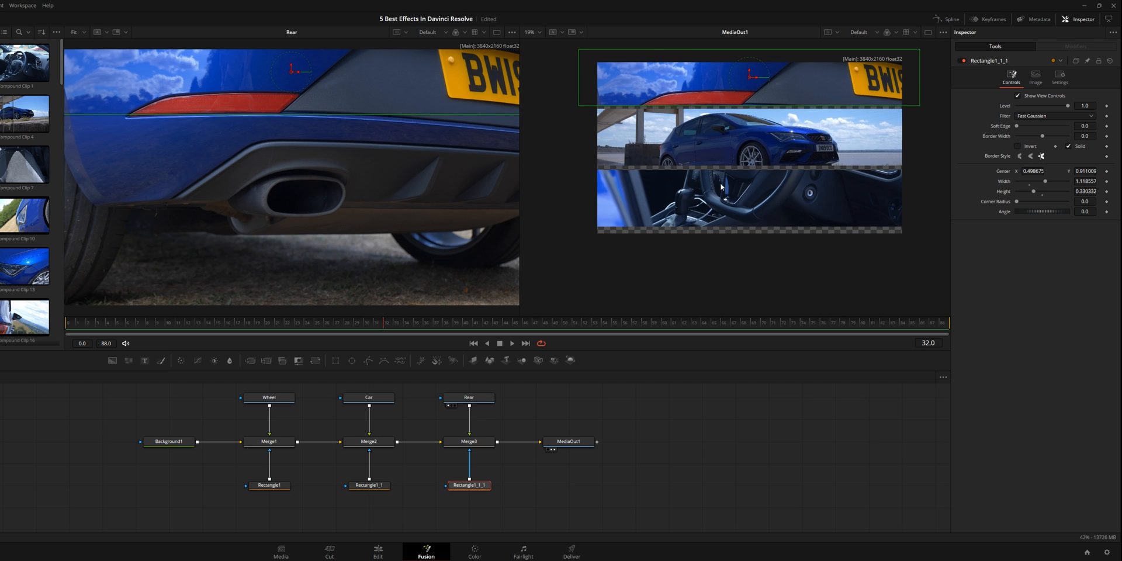
scroll(755, 132, down, 2)
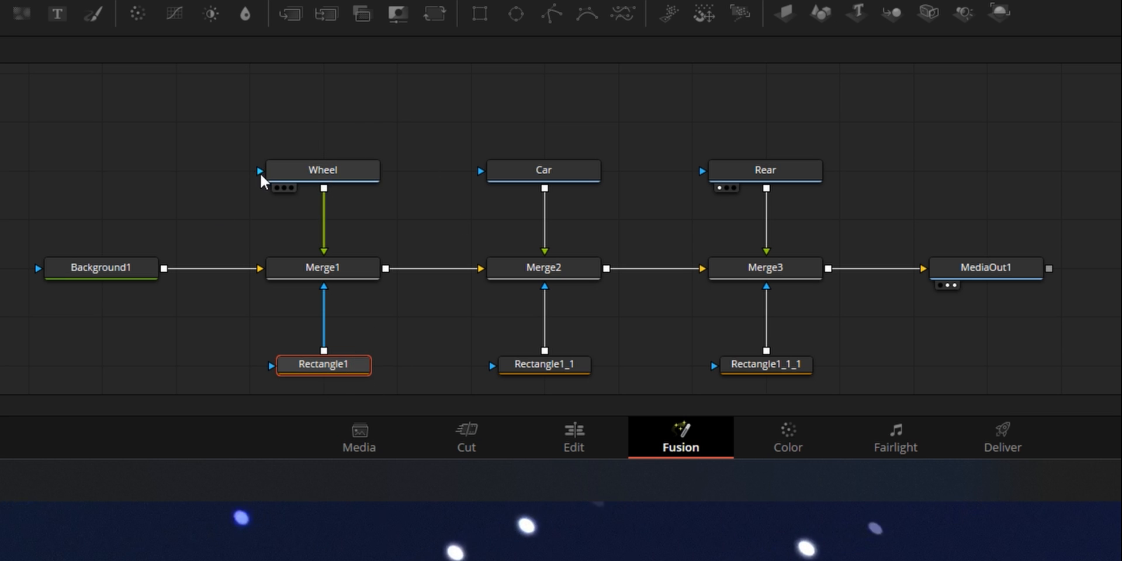
- Shift the Wheel shot down in its bottom band and the Rear shot so the exhaust fills the top band
click(347, 268)
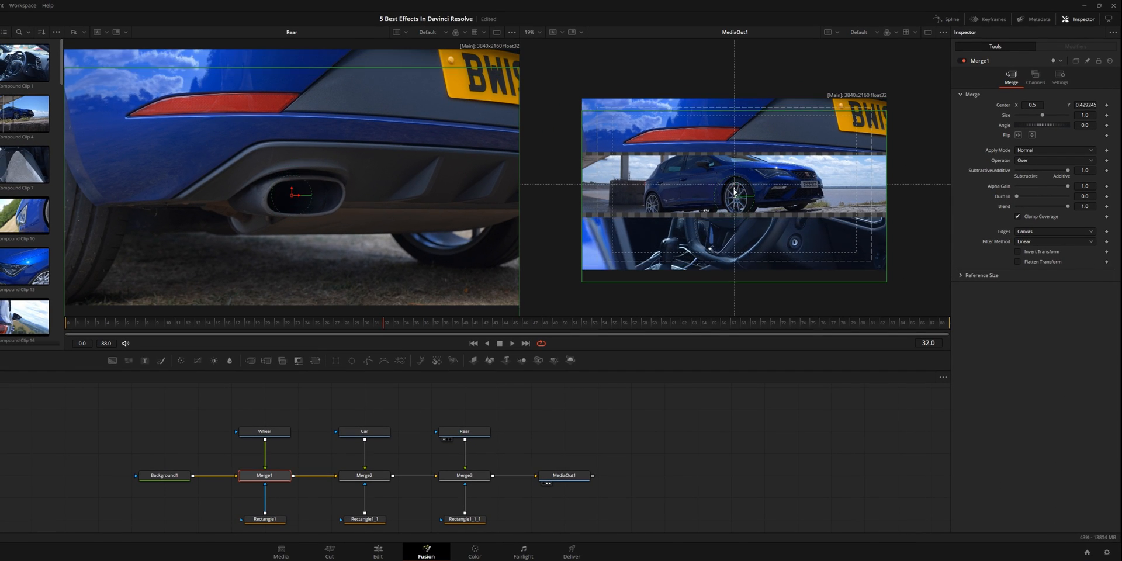
drag(735, 182, 728, 239)
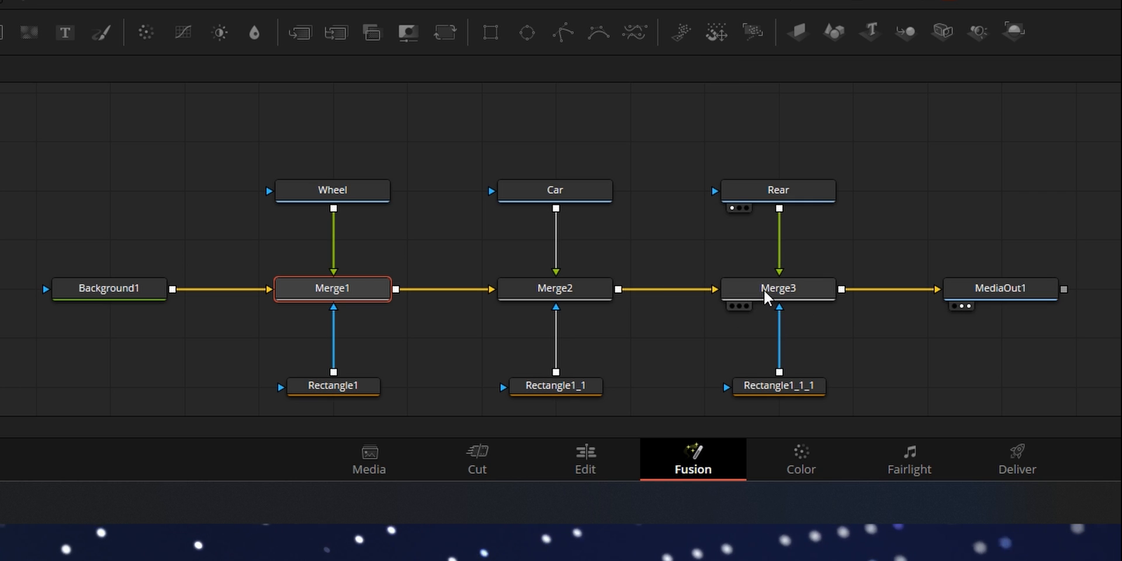
click(764, 290)
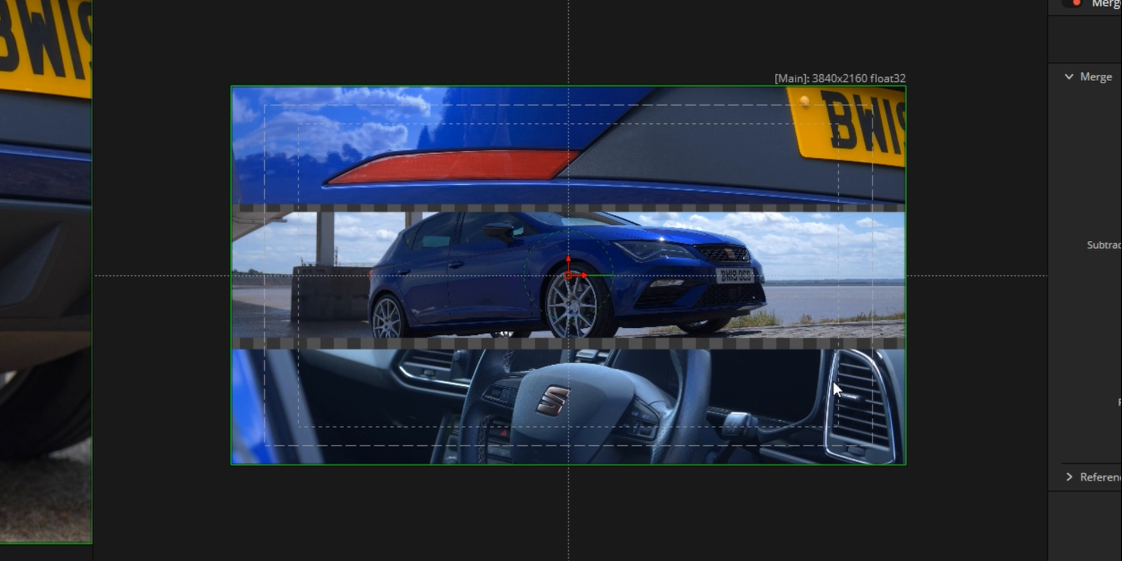
drag(569, 265, 560, 97)
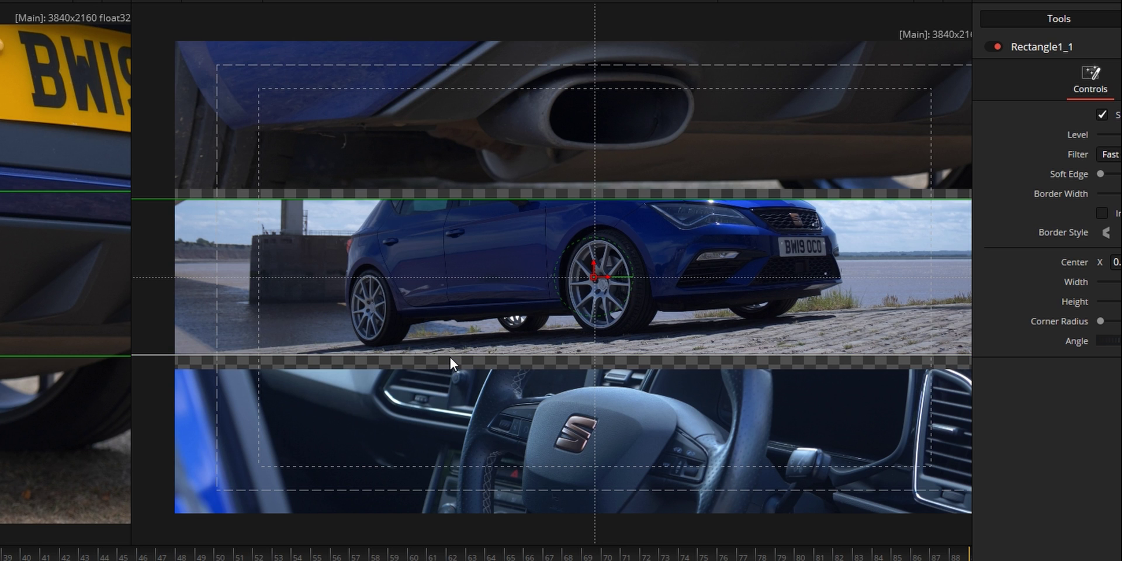
- Make the mask taller, then paste a copy of Car and Merge2 onto the chain and connect them
drag(450, 364, 452, 375)
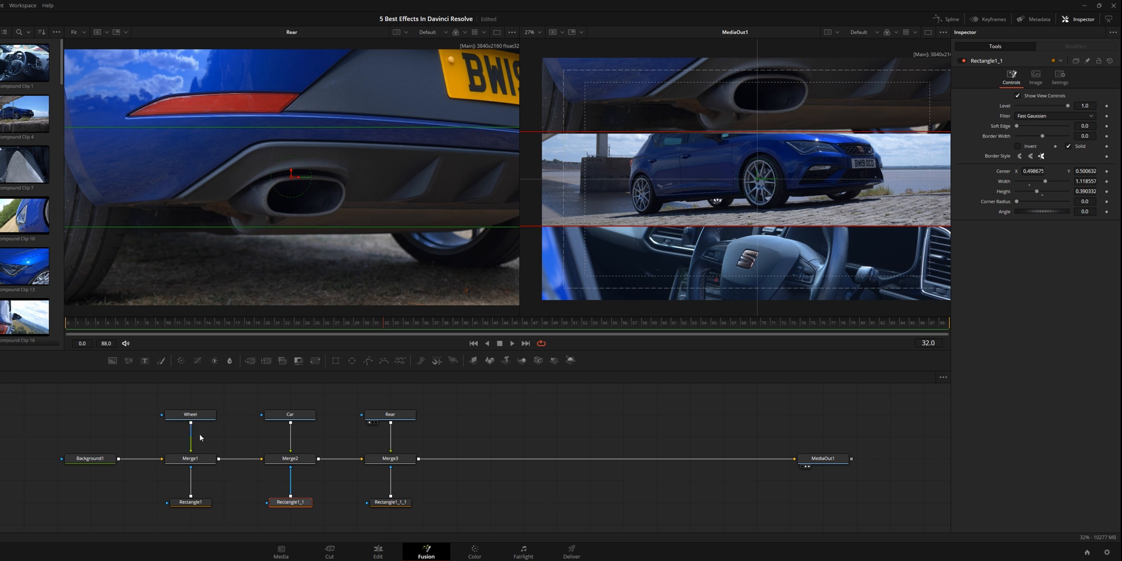
click(288, 415)
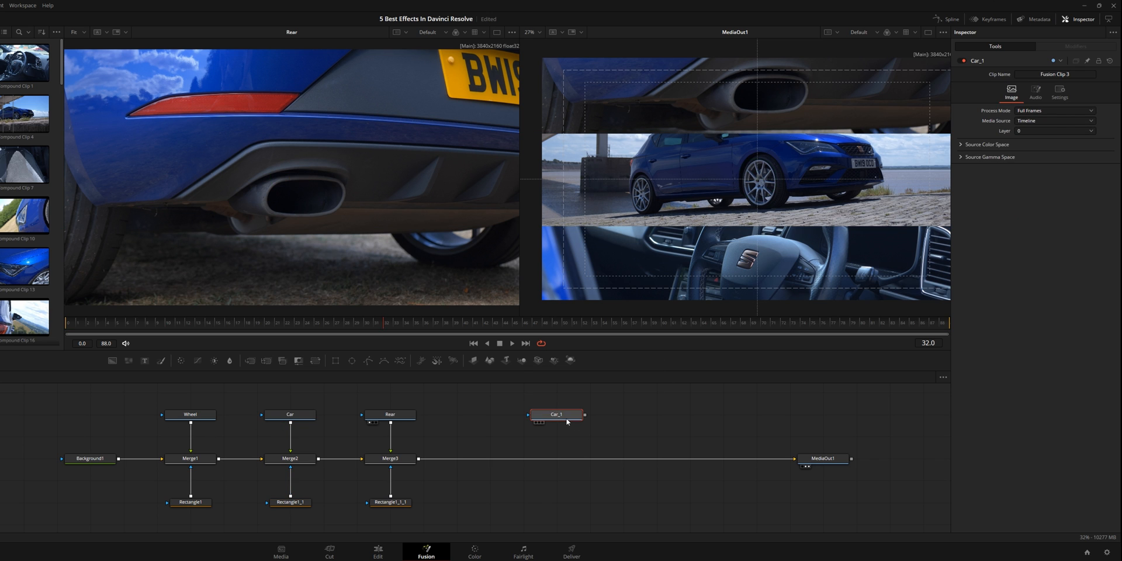
click(567, 434)
click(291, 458)
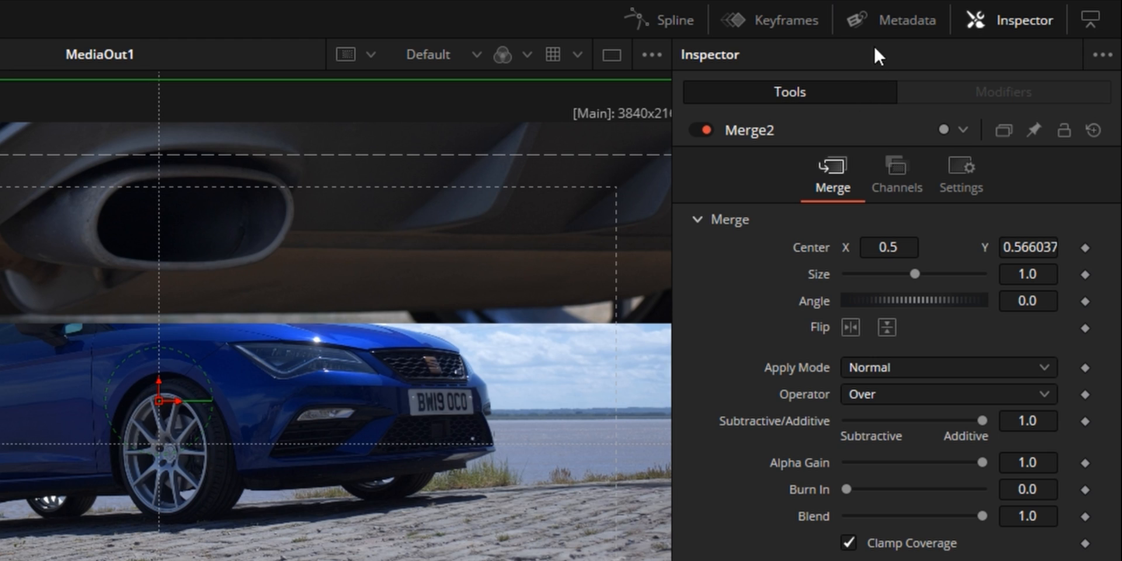
key(ctrl+v)
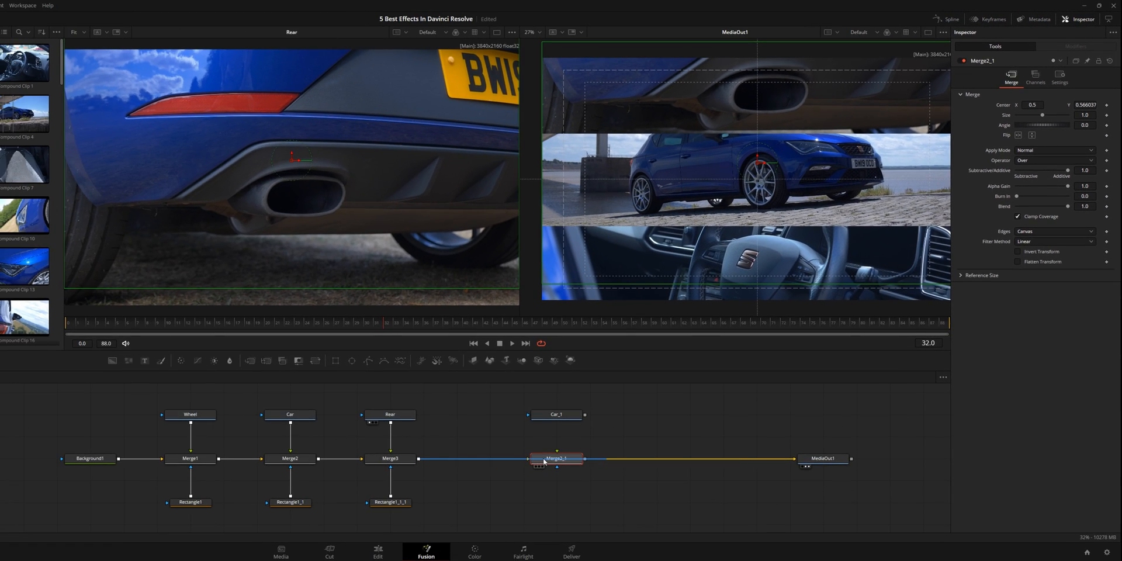
drag(570, 462, 558, 458)
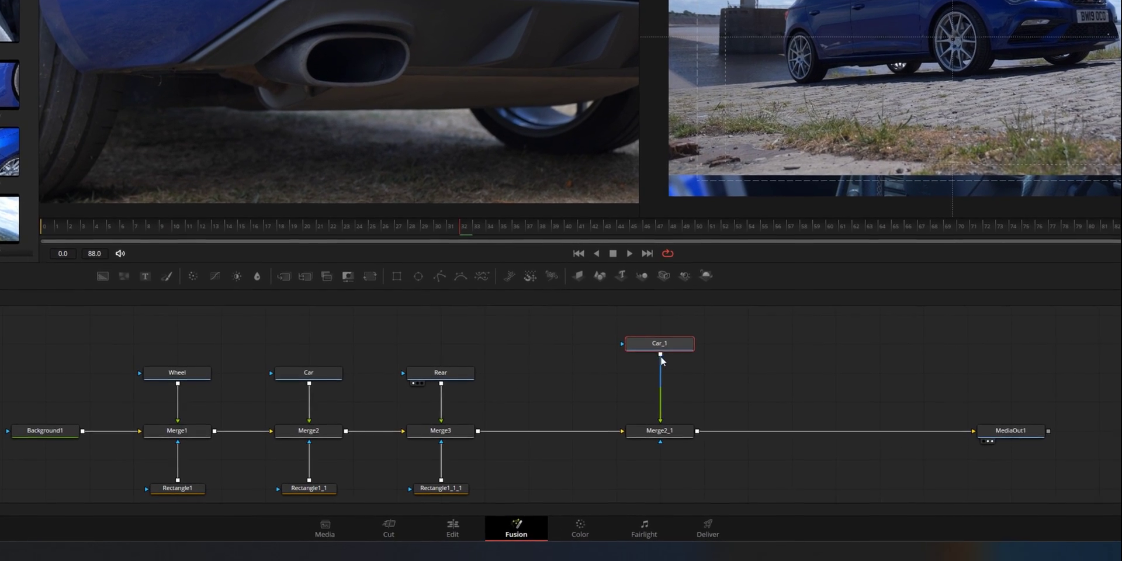
- Rename the copied car input Car2 and bring up the tool search to add a Magic Mask
key(F2)
text(Car 2)
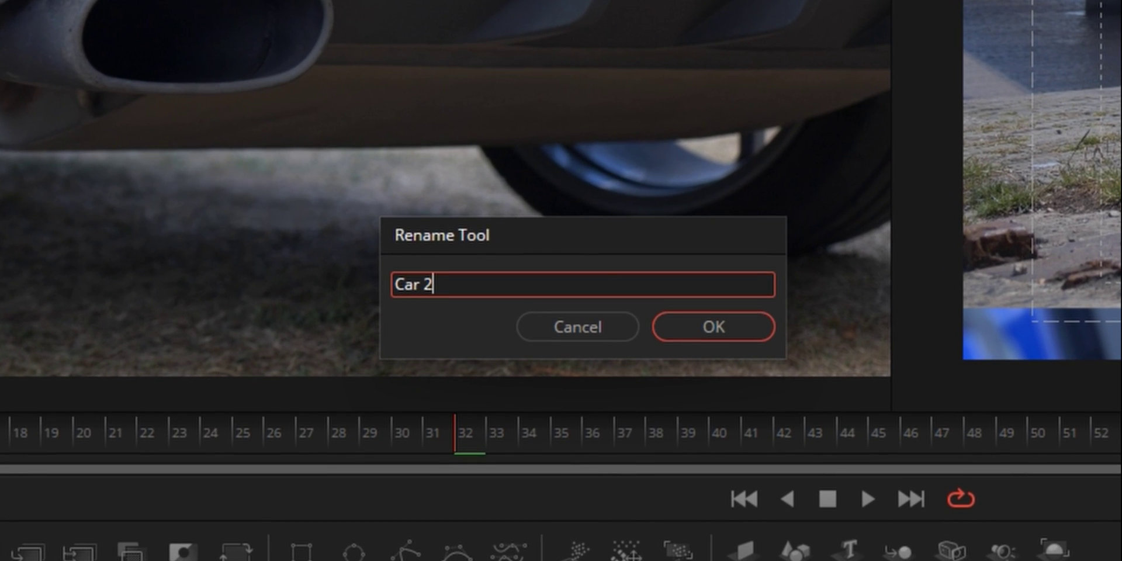
key(Return)
key(shift+space)
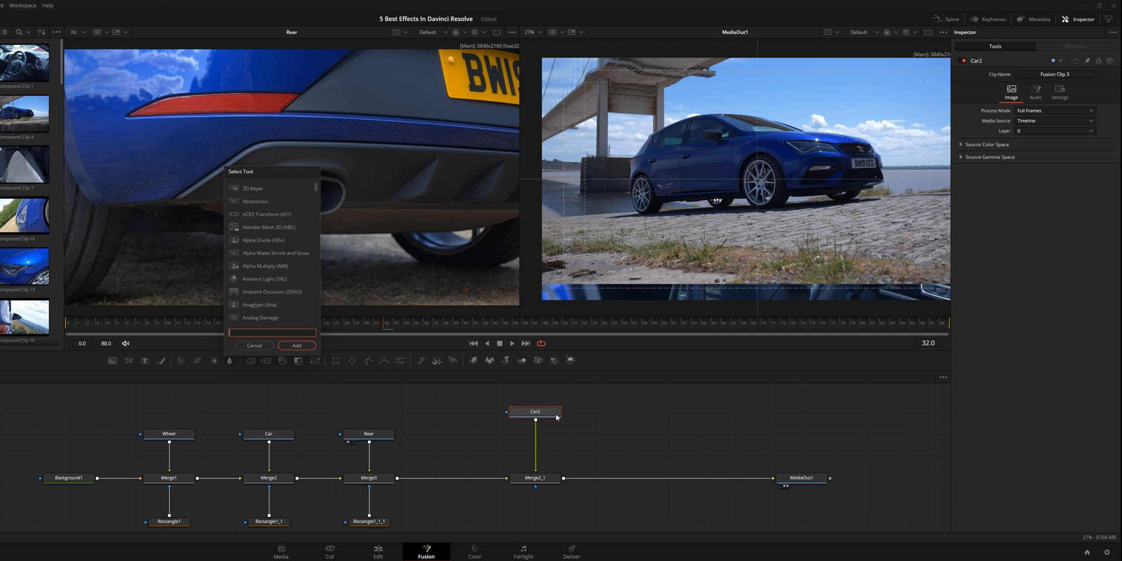
text(magic)
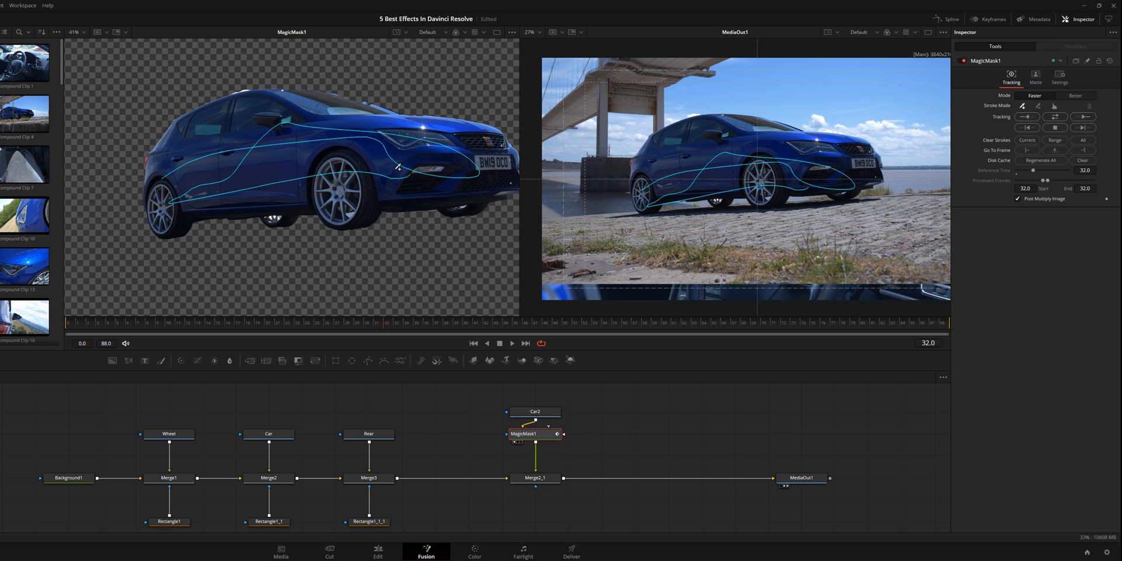
- Set MagicMask1 to Better mode and scrub through the clip to review the car cut-out
click(1073, 96)
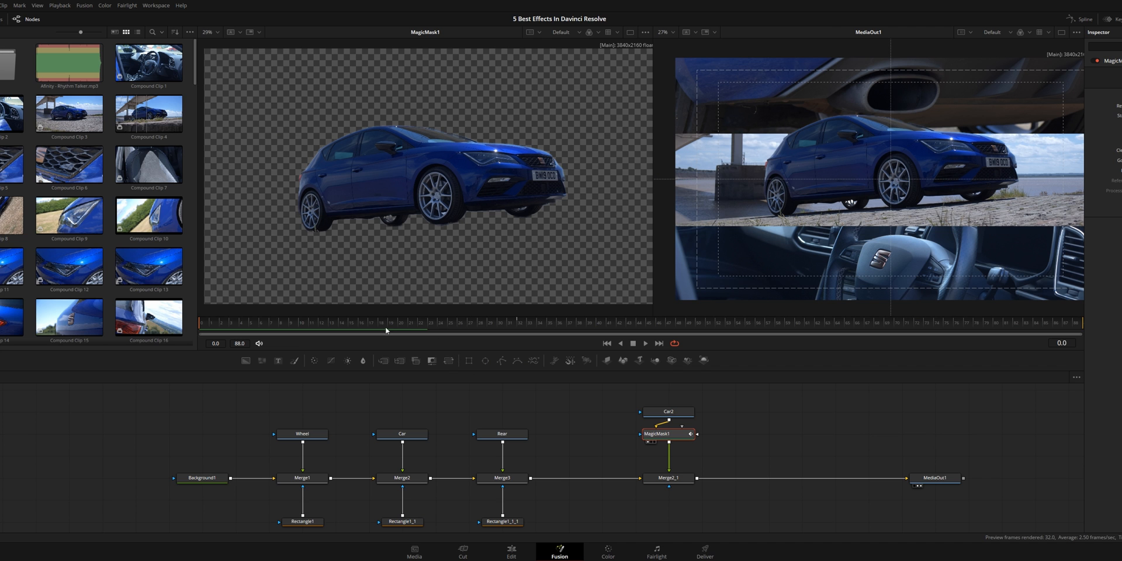
drag(441, 325, 1081, 325)
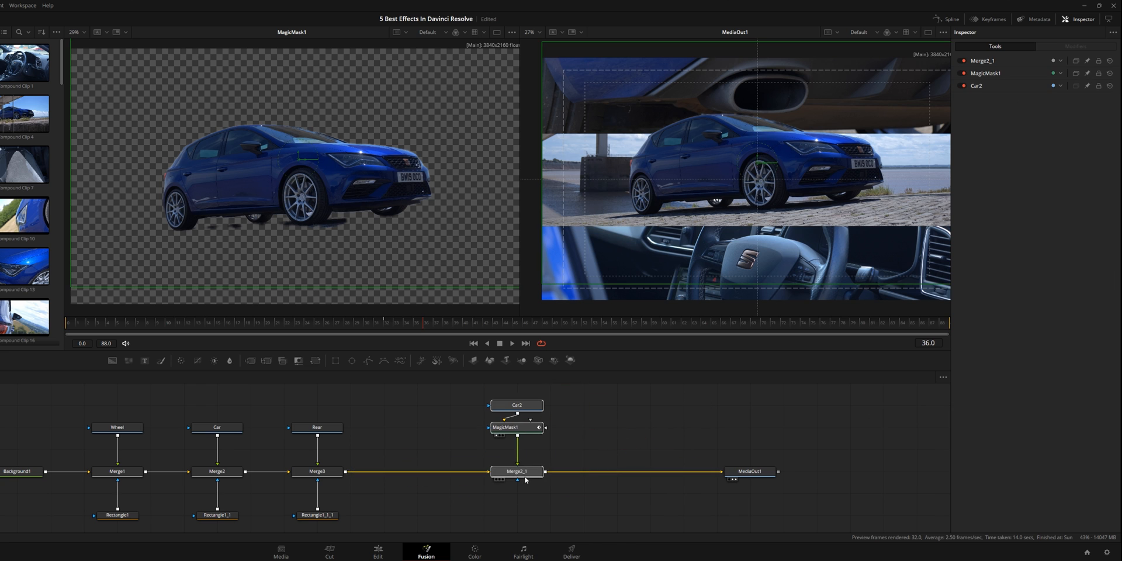
- Move the Car2 group aside and paste a copied rectangle as the mask for Merge4's black background
drag(526, 479, 696, 457)
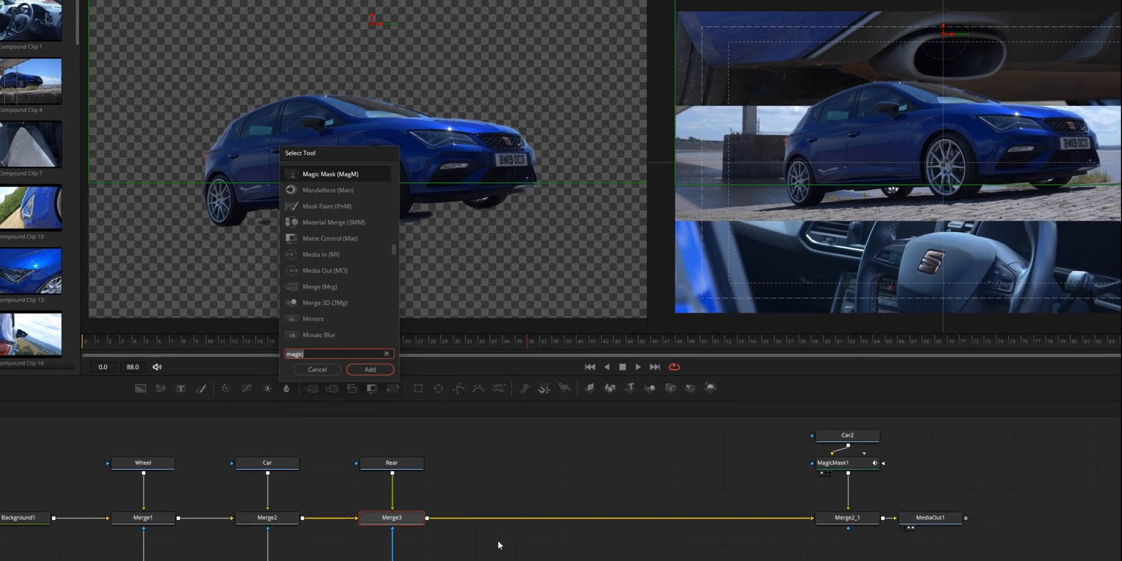
text(back)
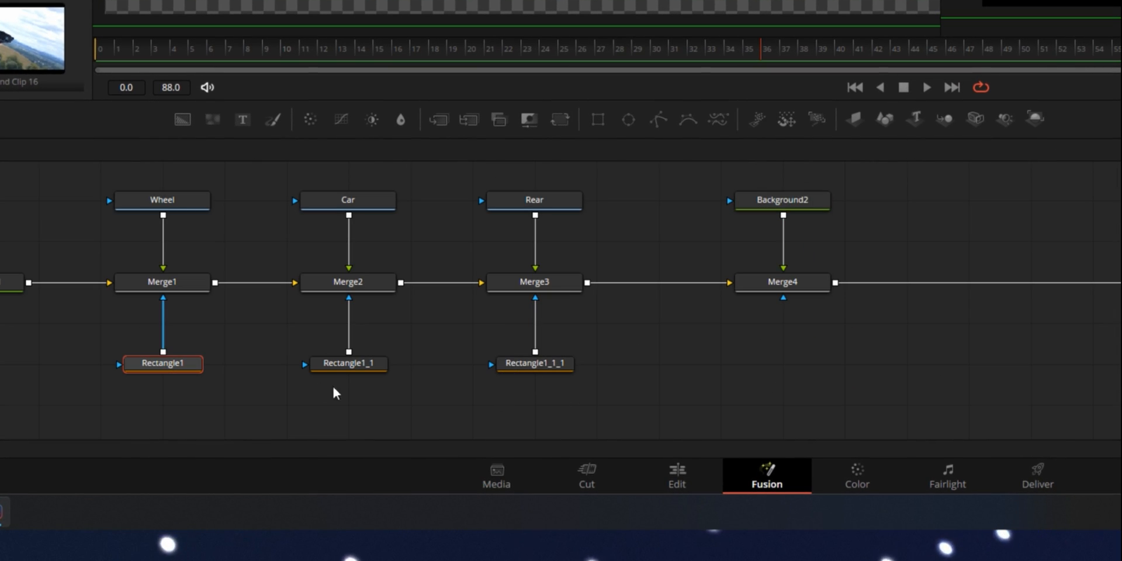
click(780, 388)
key(ctrl+v)
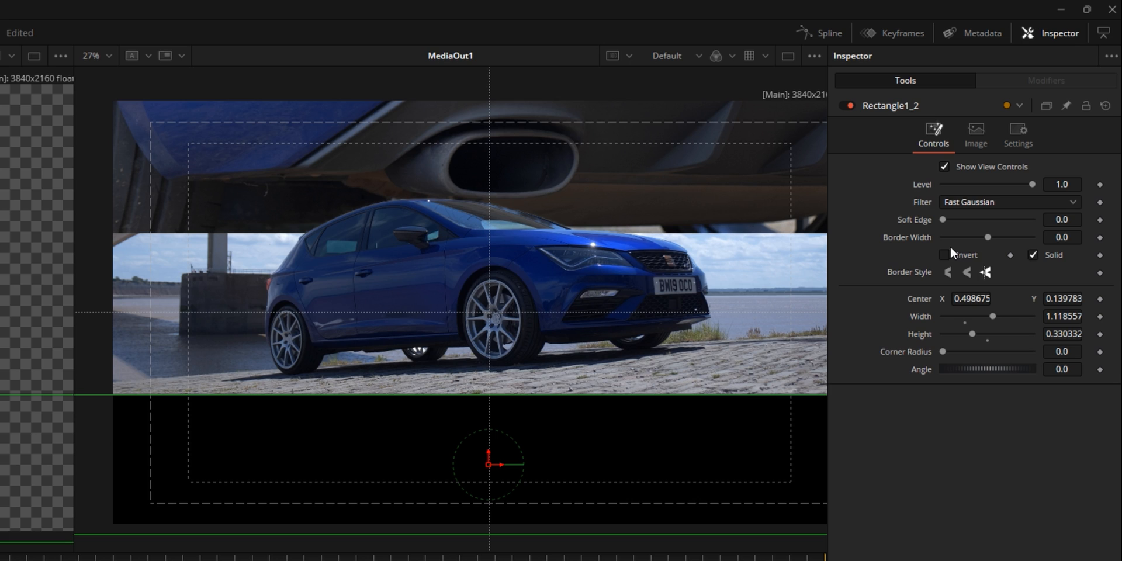
- Give Rectangle1_2 a border width and untick Solid so it becomes a thin outline
drag(989, 237, 995, 236)
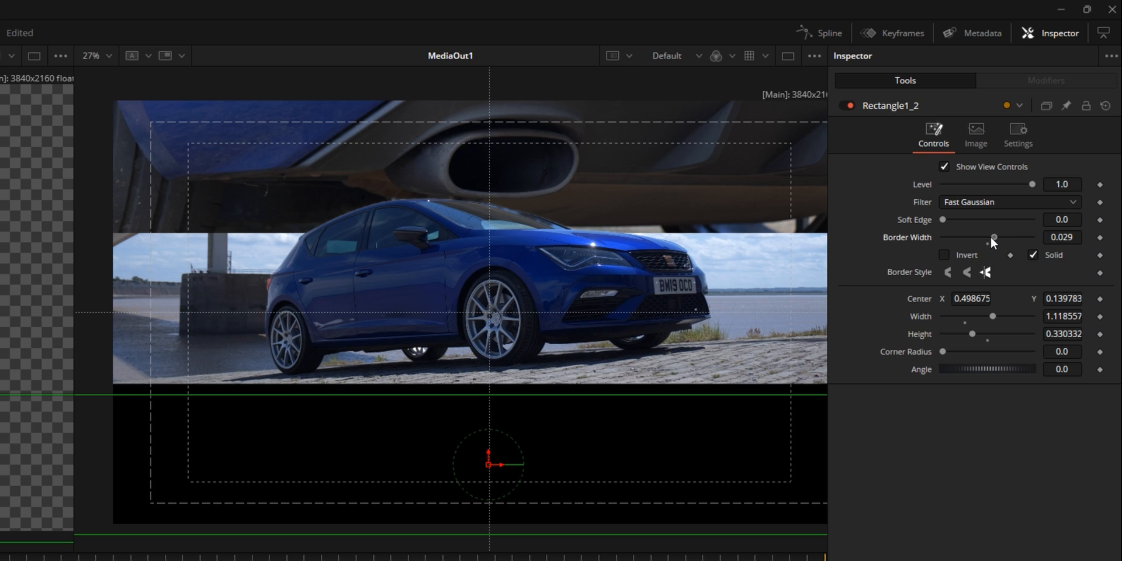
click(1033, 256)
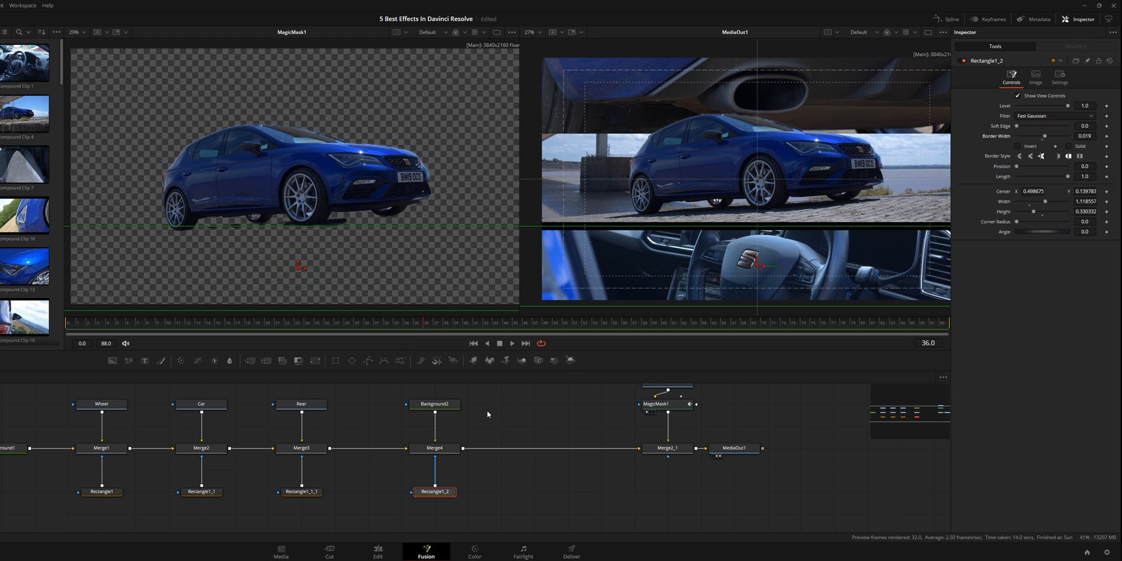
- Paste copies of the top rectangle and Background2, merge them as Merge5, and thicken the new outline
click(297, 494)
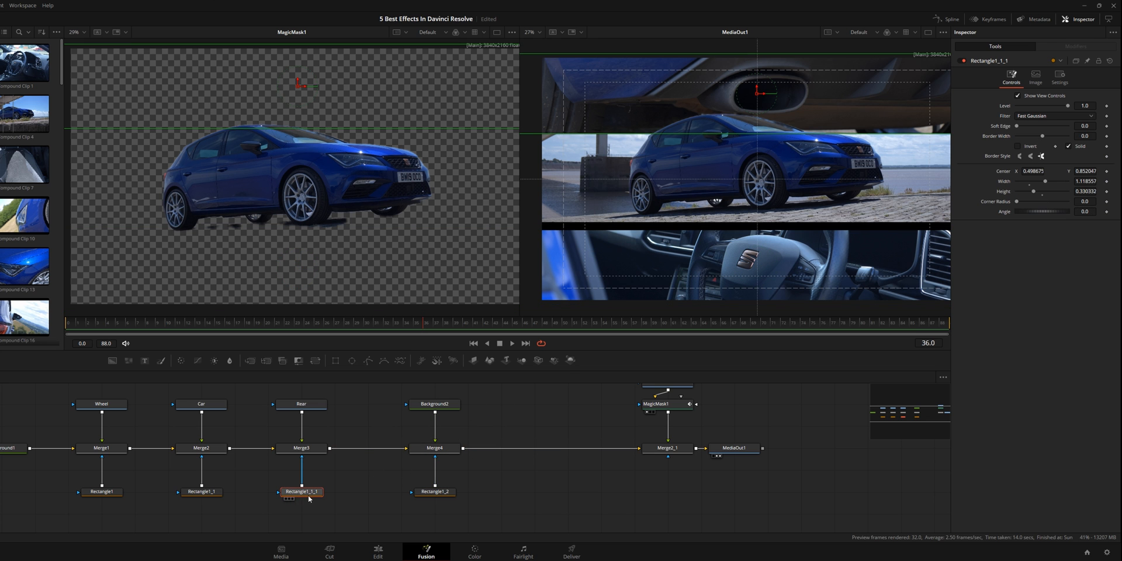
key(ctrl+v)
click(434, 404)
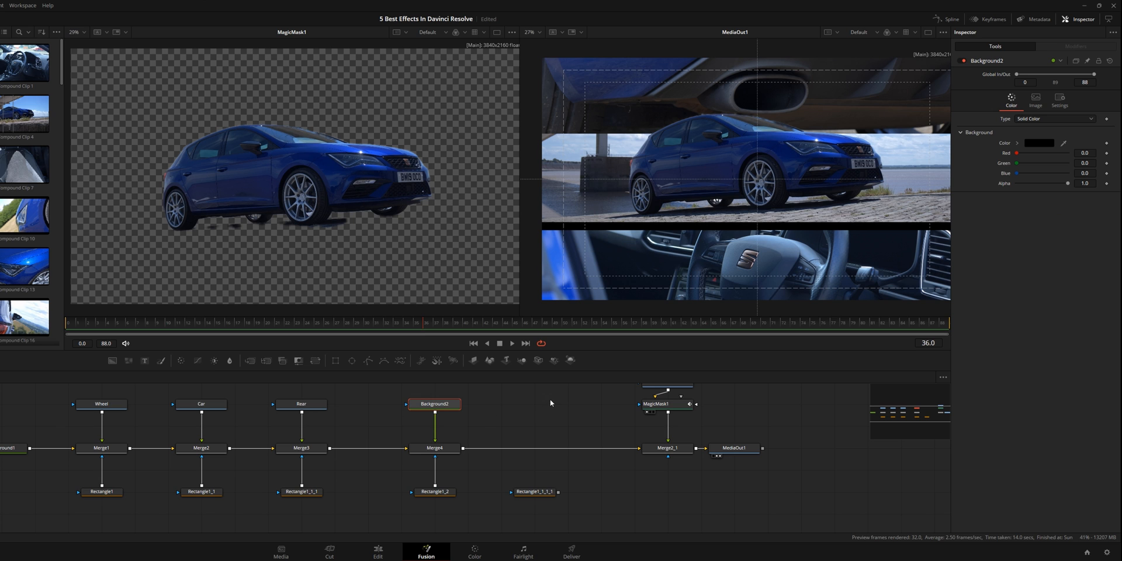
mouse_move(563, 404)
mouse_down()
mouse_move(536, 448)
mouse_move(551, 449)
mouse_up()
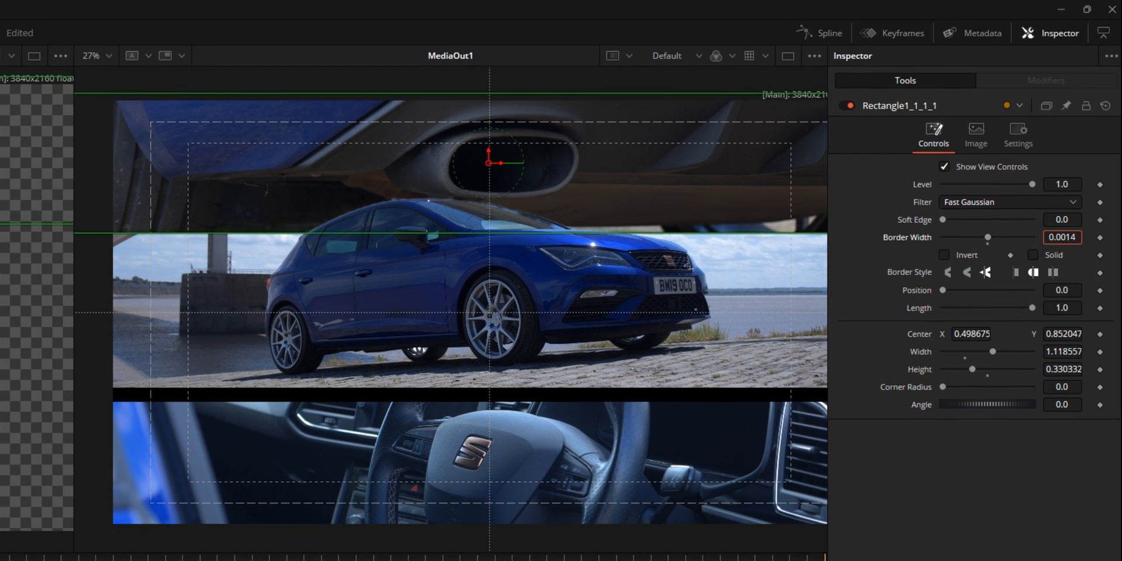
drag(988, 238, 992, 238)
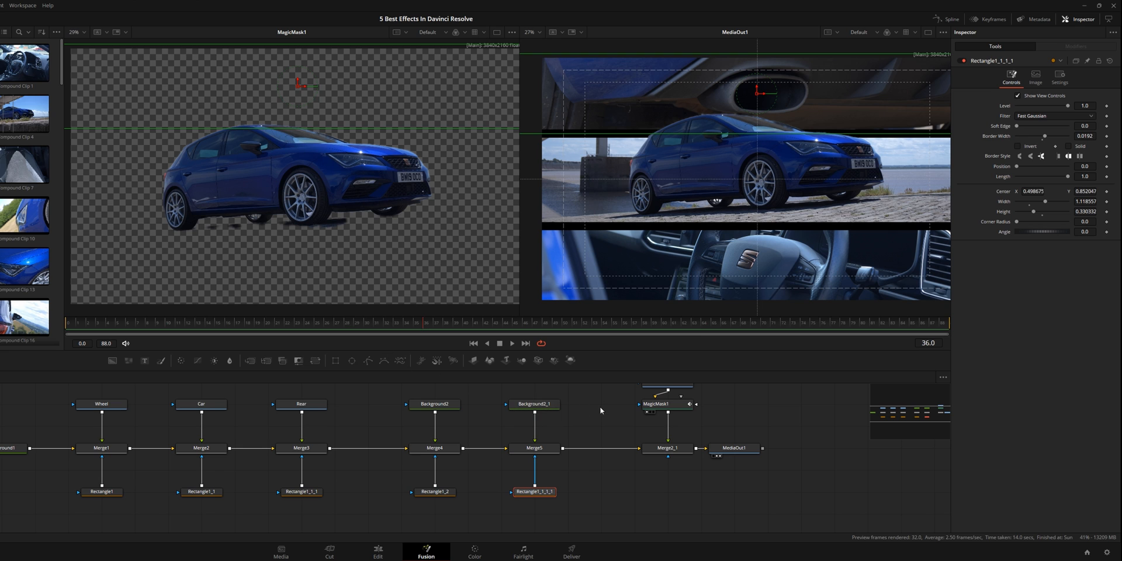
- Set Background2 and Background2_1 to white in the colour picker so both divider bars are white
drag(602, 410, 401, 420)
click(1039, 156)
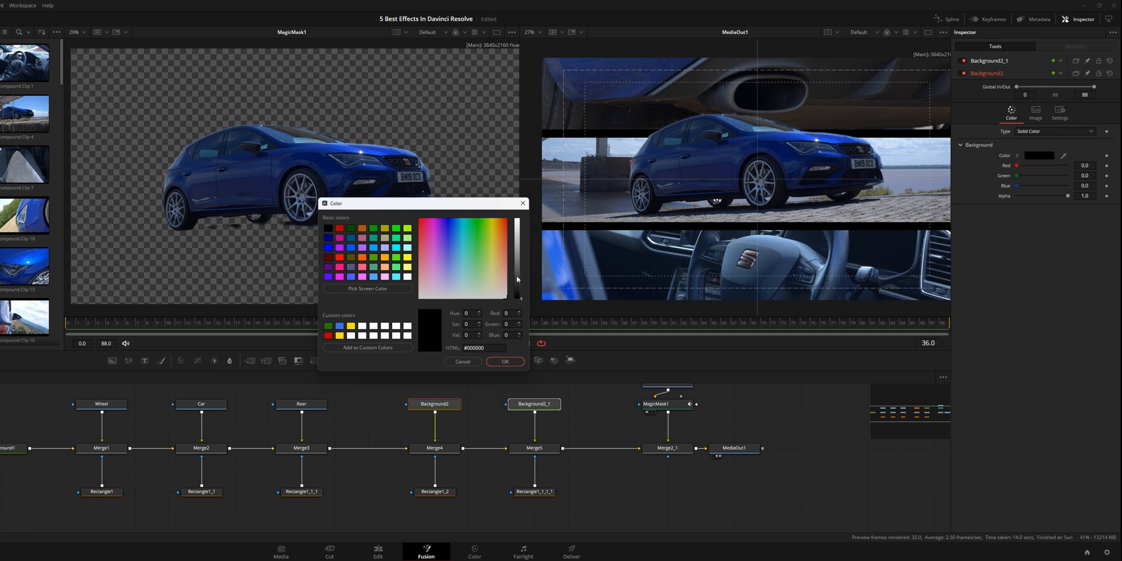
click(385, 336)
click(511, 362)
click(988, 62)
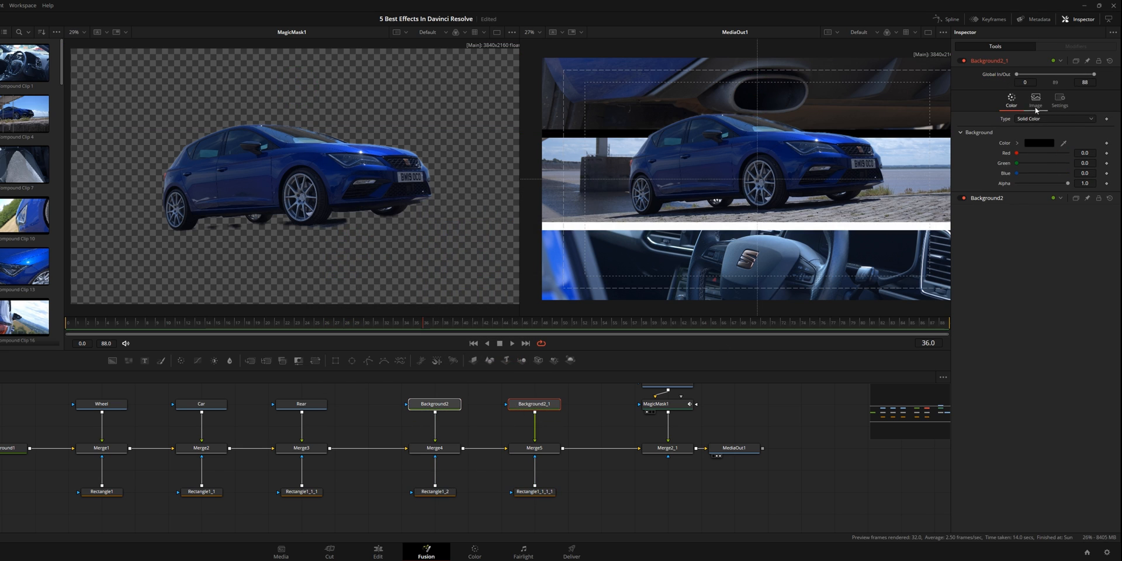
click(1034, 142)
click(384, 336)
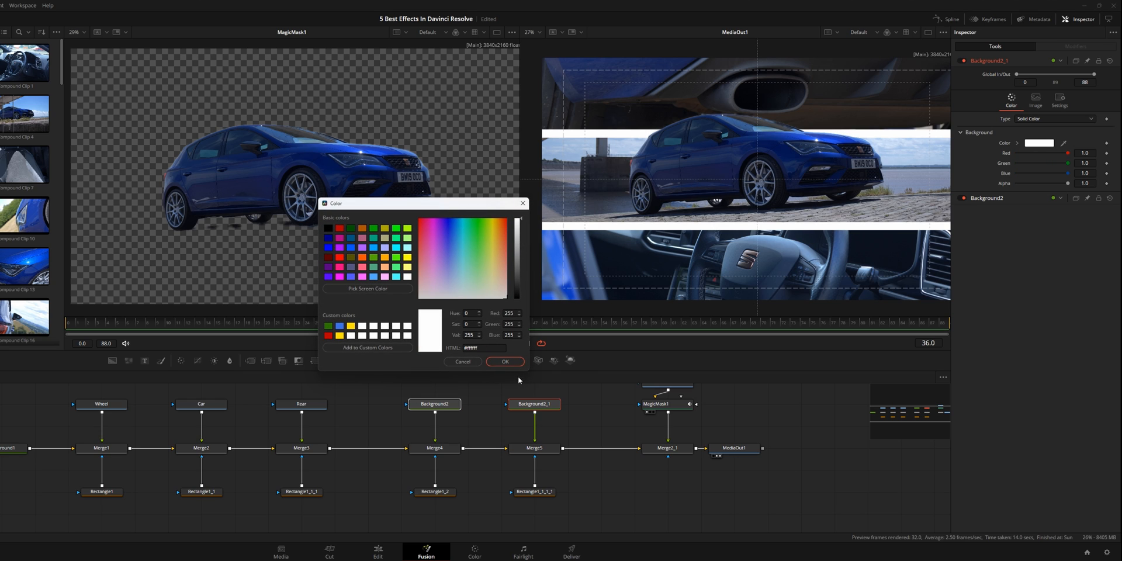
click(511, 362)
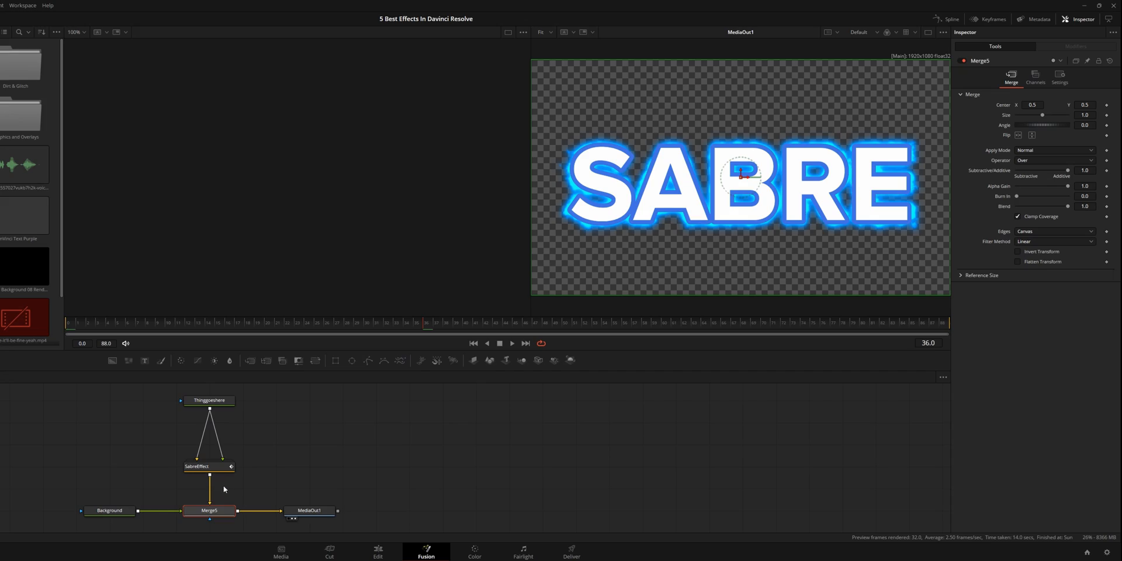
- Select the SabreEffect node and copy it for reuse in the car composite
drag(303, 459, 187, 479)
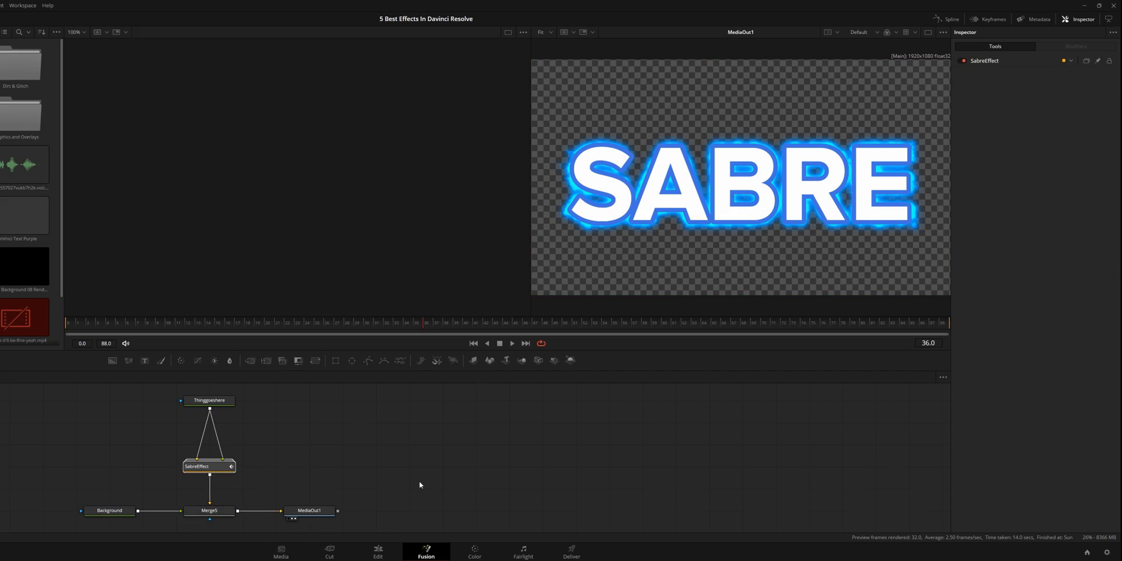
key(shift+4)
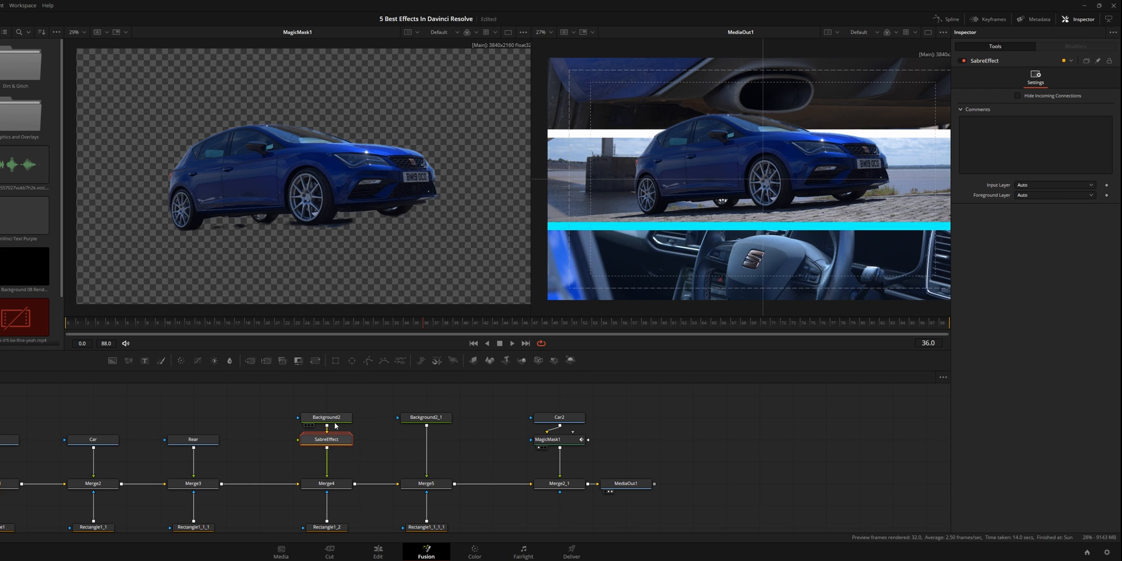
- Reconnect SabreEffect into the first bar's merge and select both bar rectangles
drag(335, 440, 327, 470)
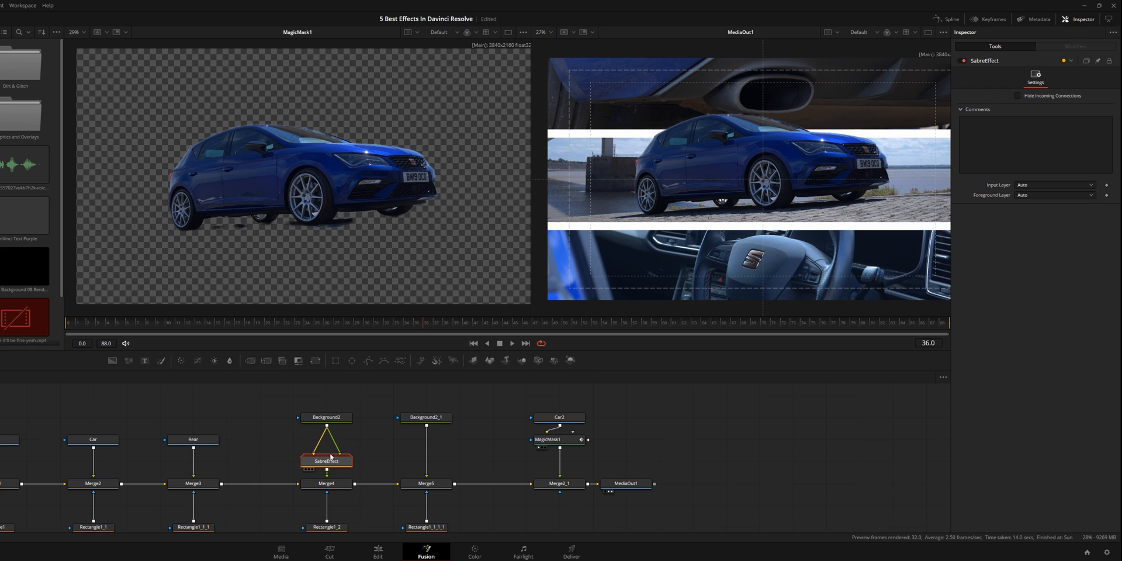
key(ctrl+z)
click(339, 523)
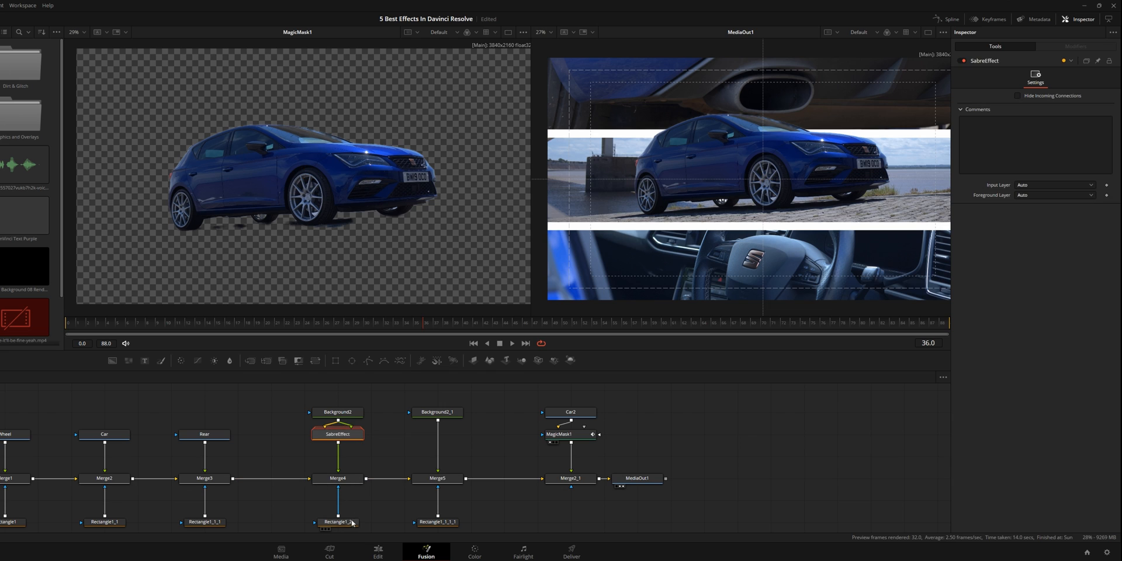
ctrl+click(440, 515)
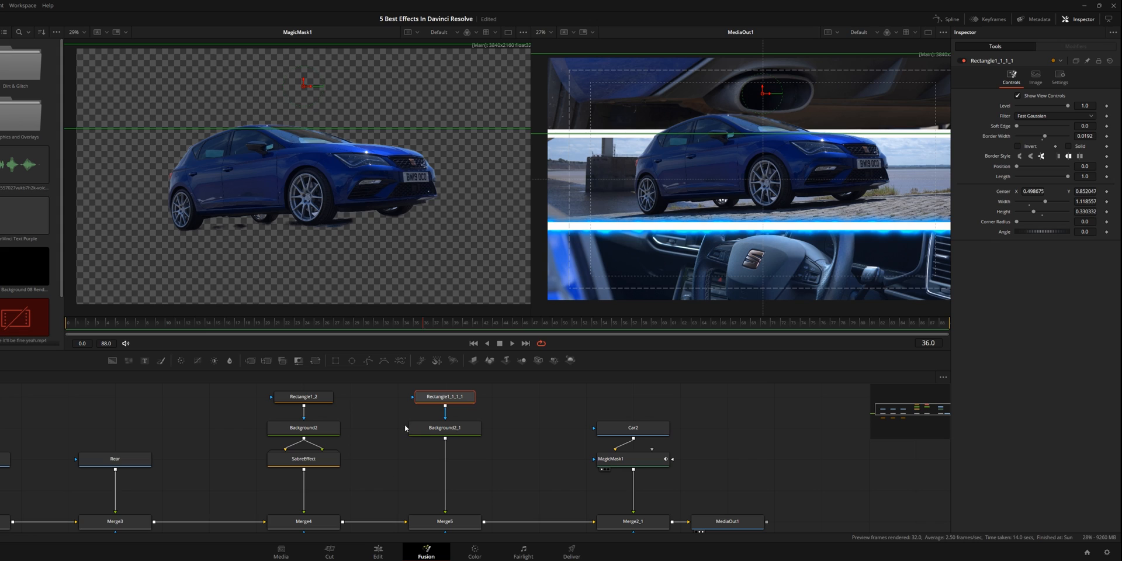
- Add a Glow after SabreEffect and paste both onto Background2_1 for the second bar
click(303, 458)
key(shift+space)
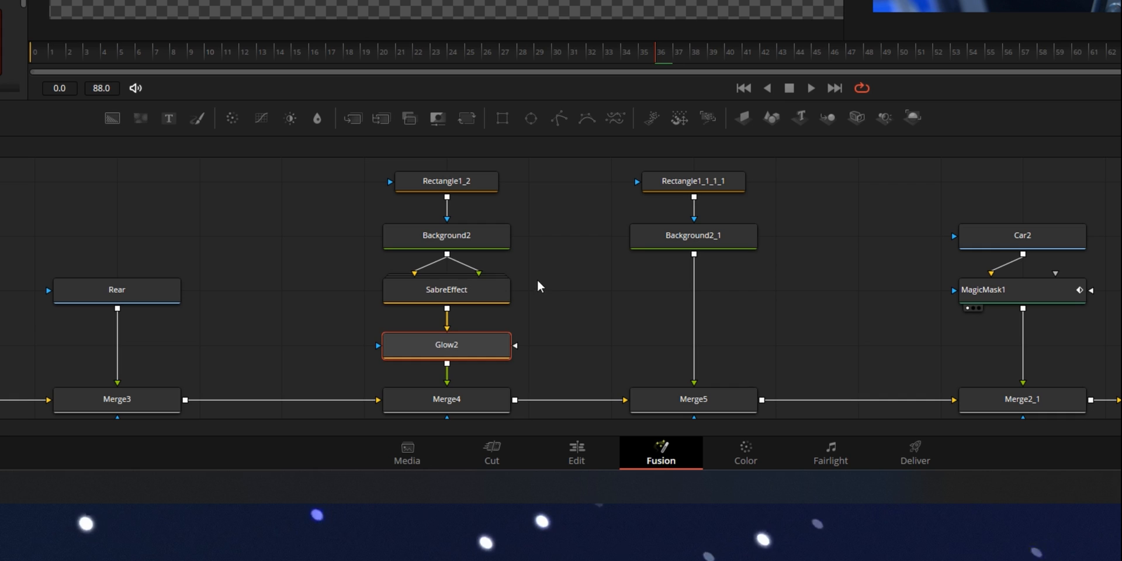
click(684, 237)
key(ctrl+v)
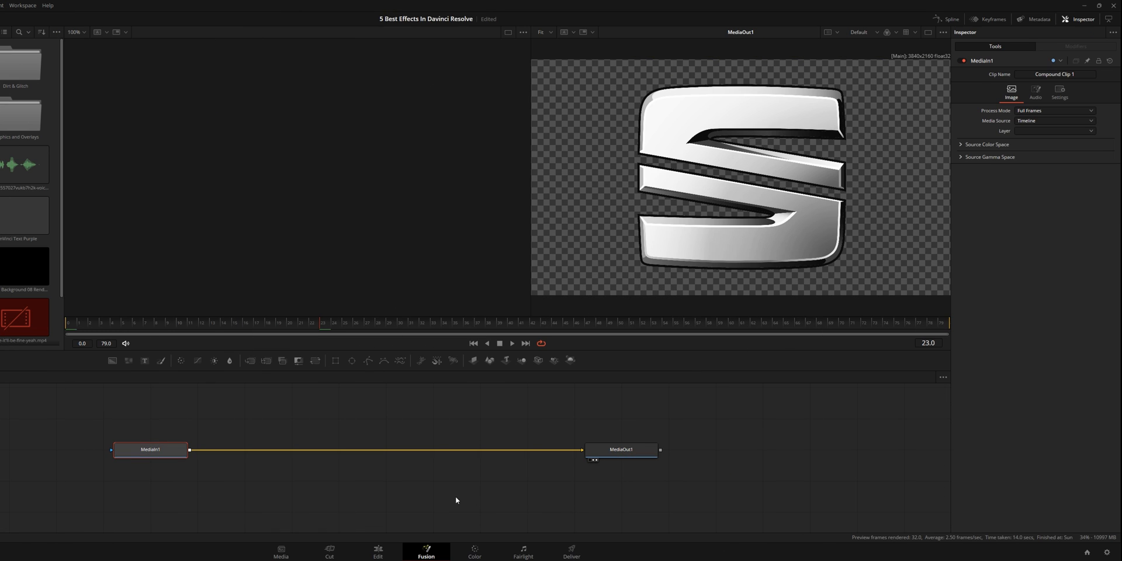
- Add a Glow after the logo's MediaIn1 with a slightly reduced glow size
key(shift+space)
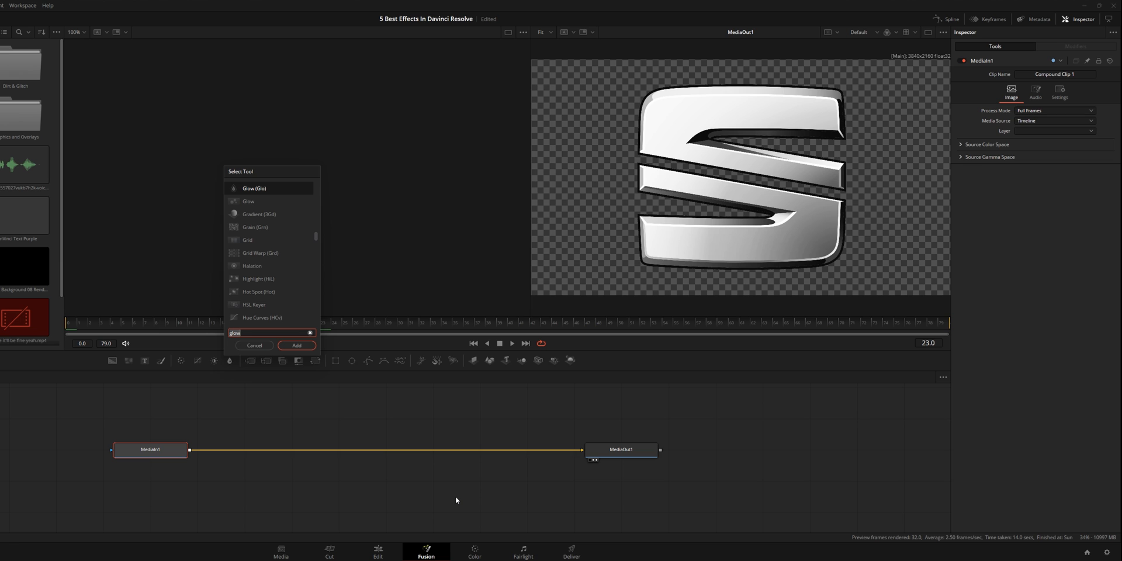
key(Return)
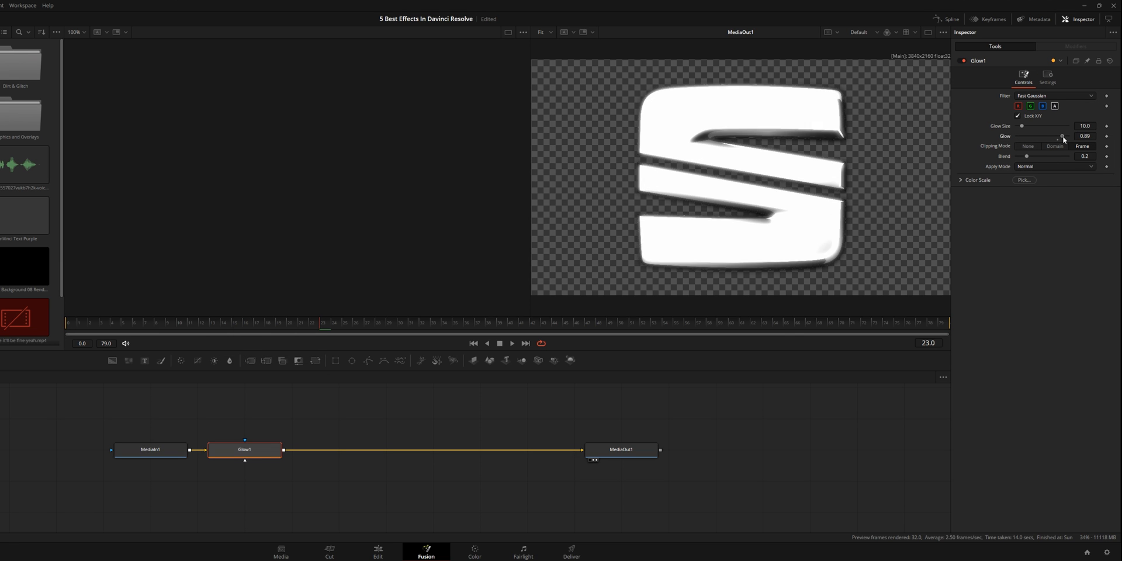
drag(990, 166, 1041, 179)
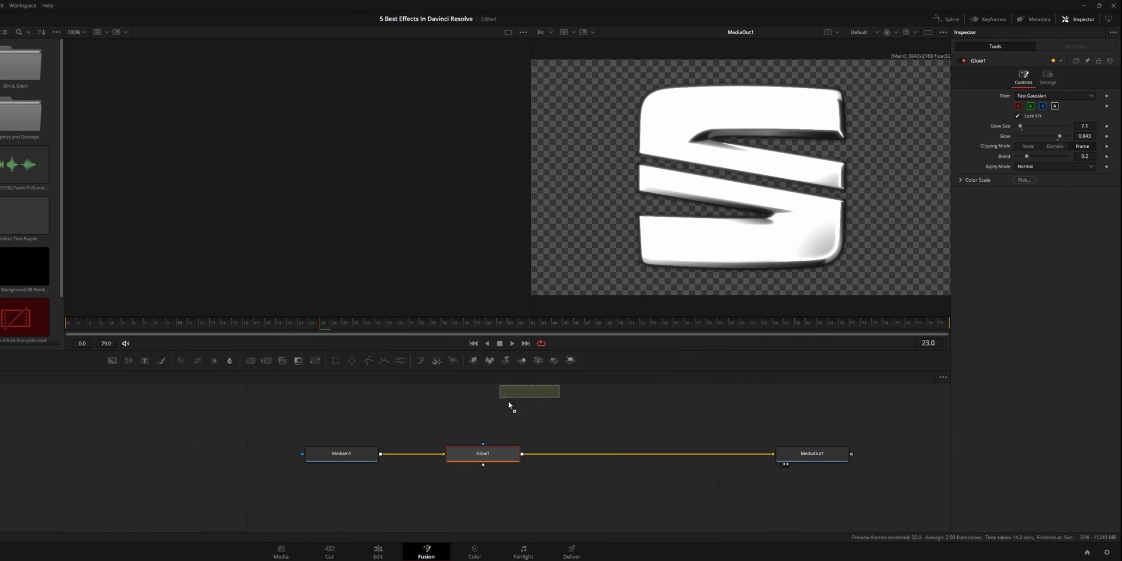
- Mask the glow with a thin, tilted, soft-edged rectangle animated diagonally across the logo
drag(510, 406, 491, 421)
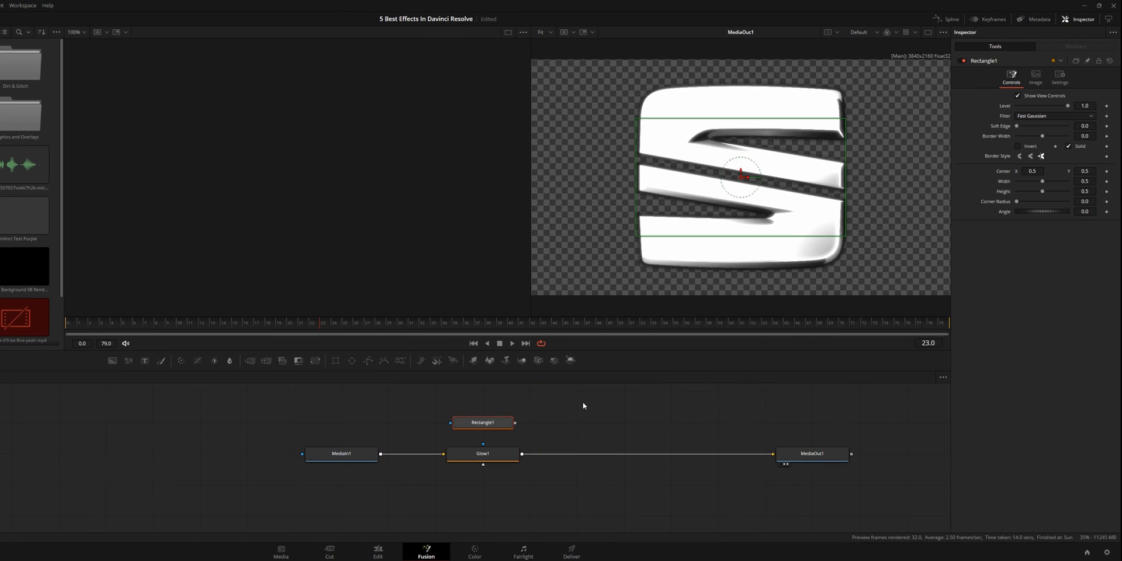
drag(499, 464, 495, 456)
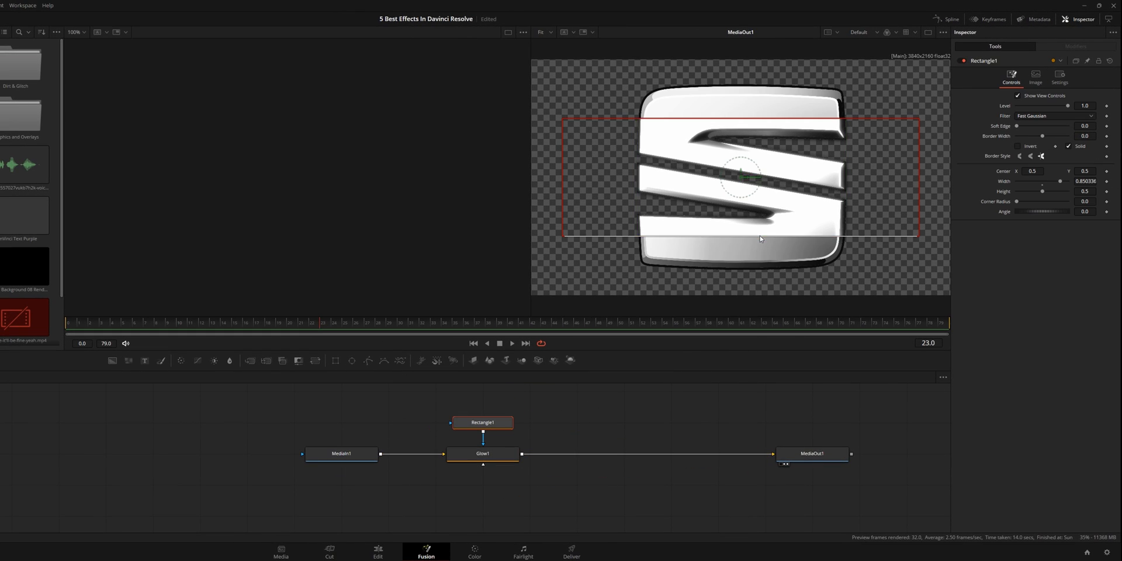
drag(762, 239, 761, 212)
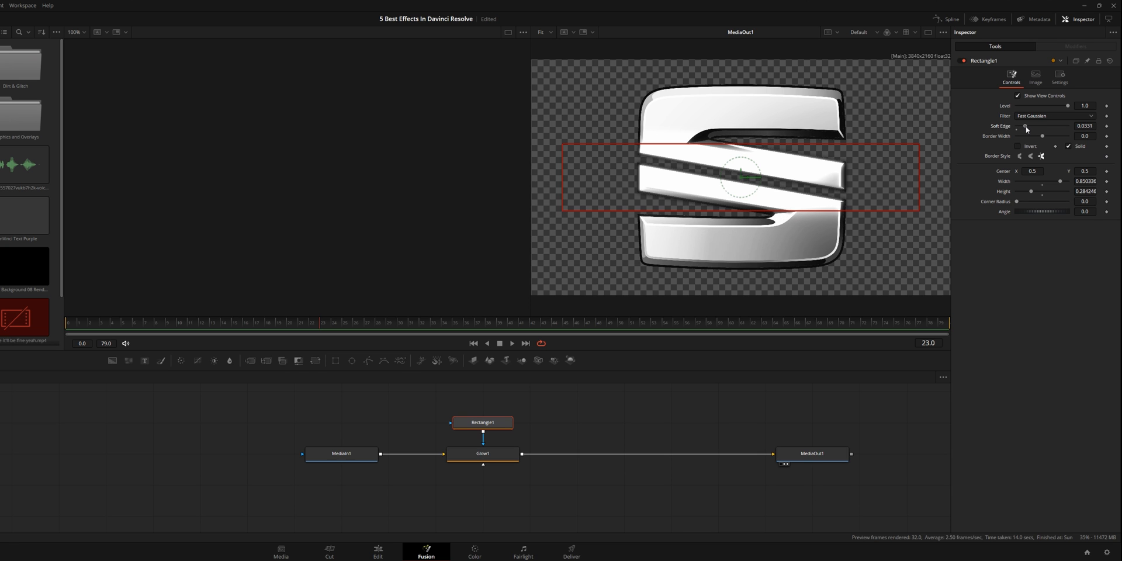
drag(769, 179, 759, 202)
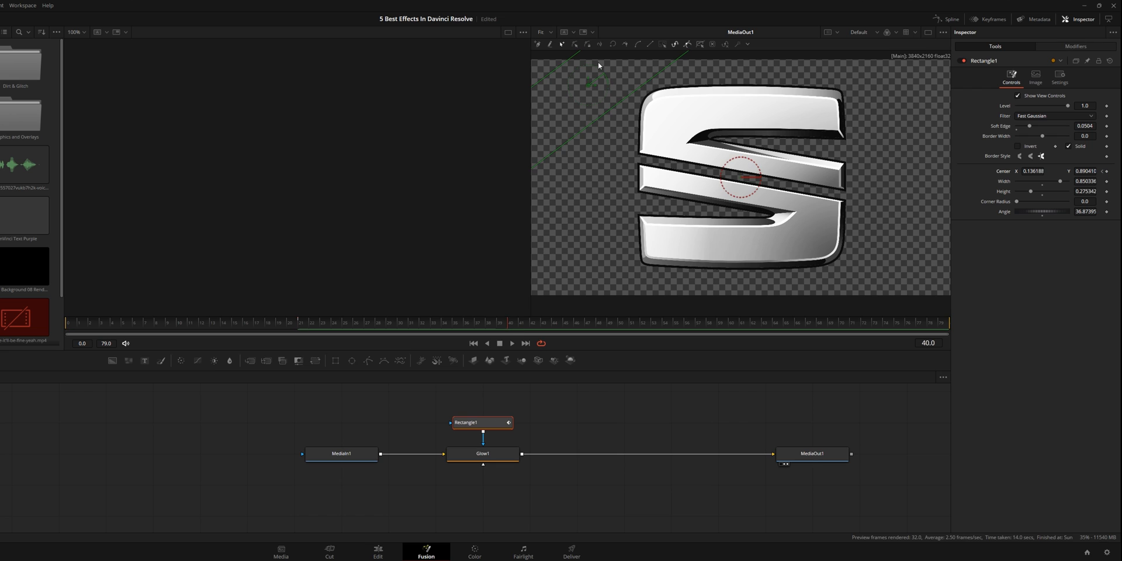
drag(588, 85, 885, 299)
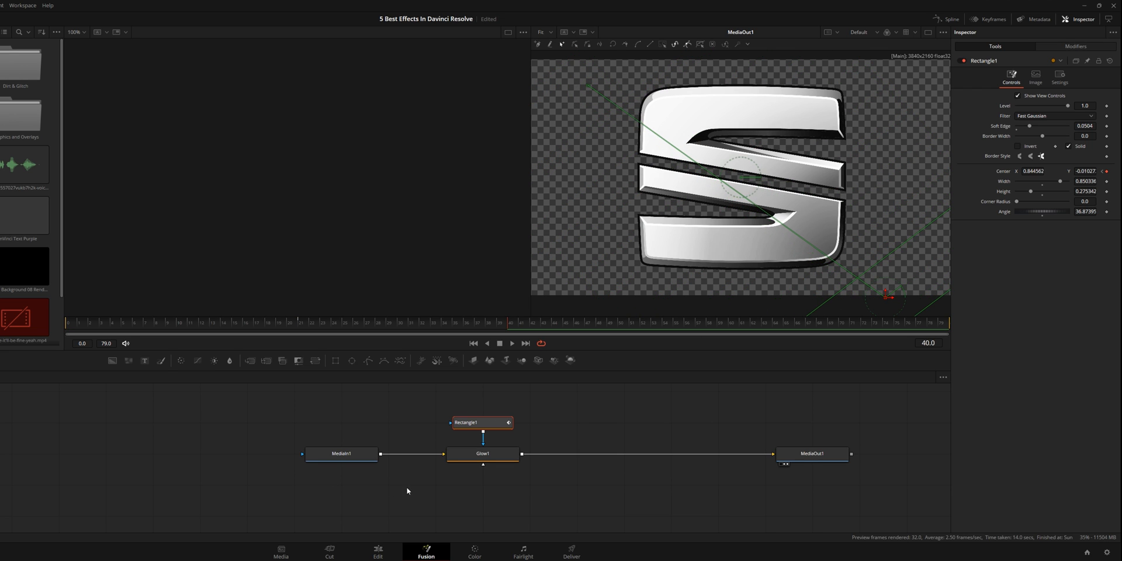
click(377, 553)
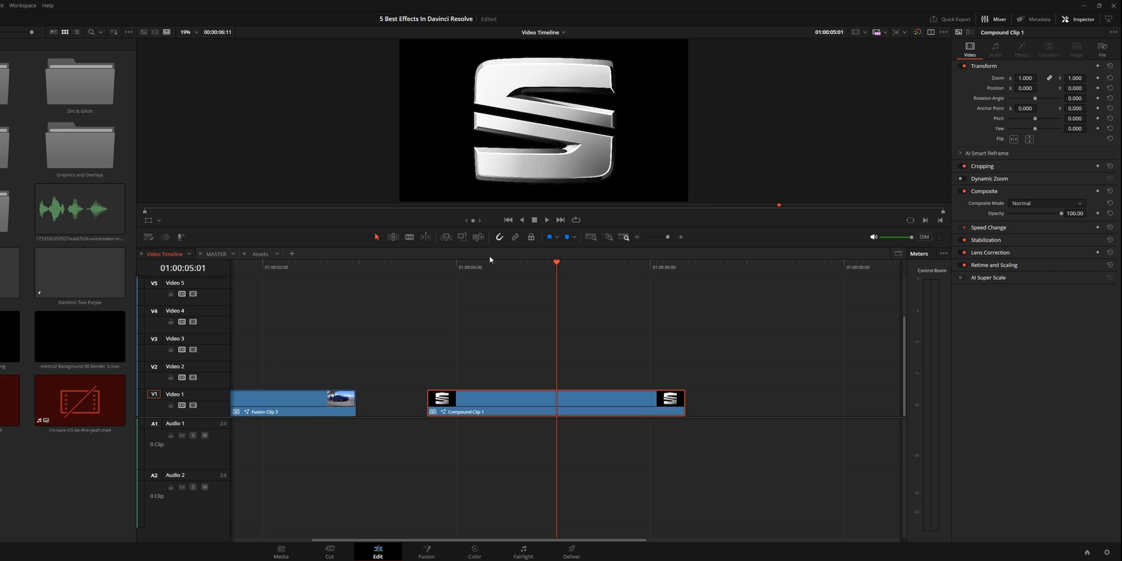
- Review the shine by playback and enable the logo clip above the car shot
key(space)
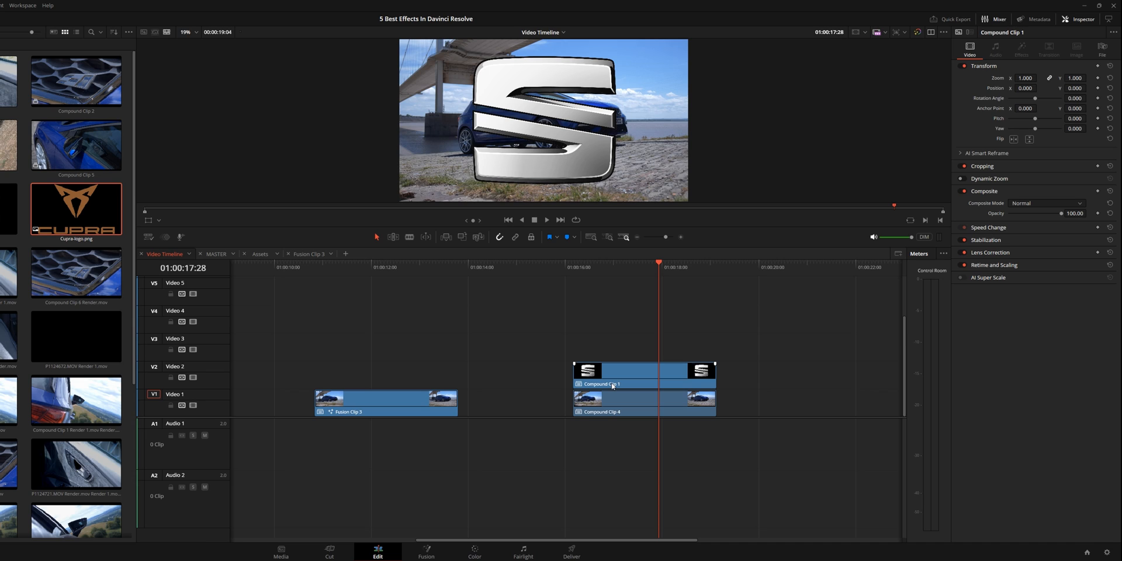
scroll(772, 437, down, 3)
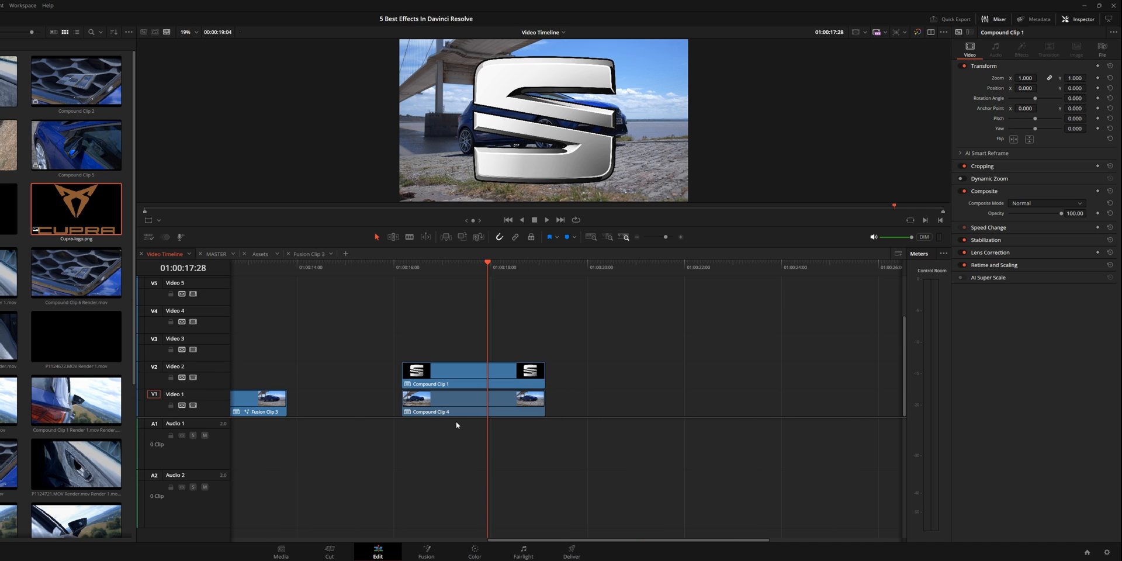
key(d)
- Combine the stacked logo and car clips into a New Fusion Clip and enter its composition
drag(449, 424, 450, 424)
right_click(508, 371)
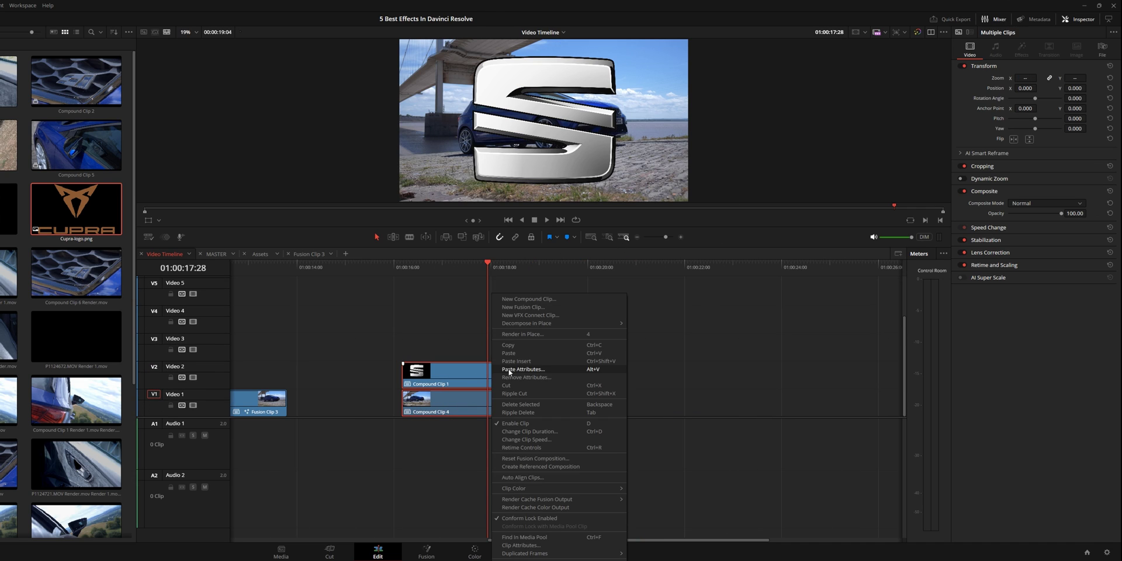
click(523, 307)
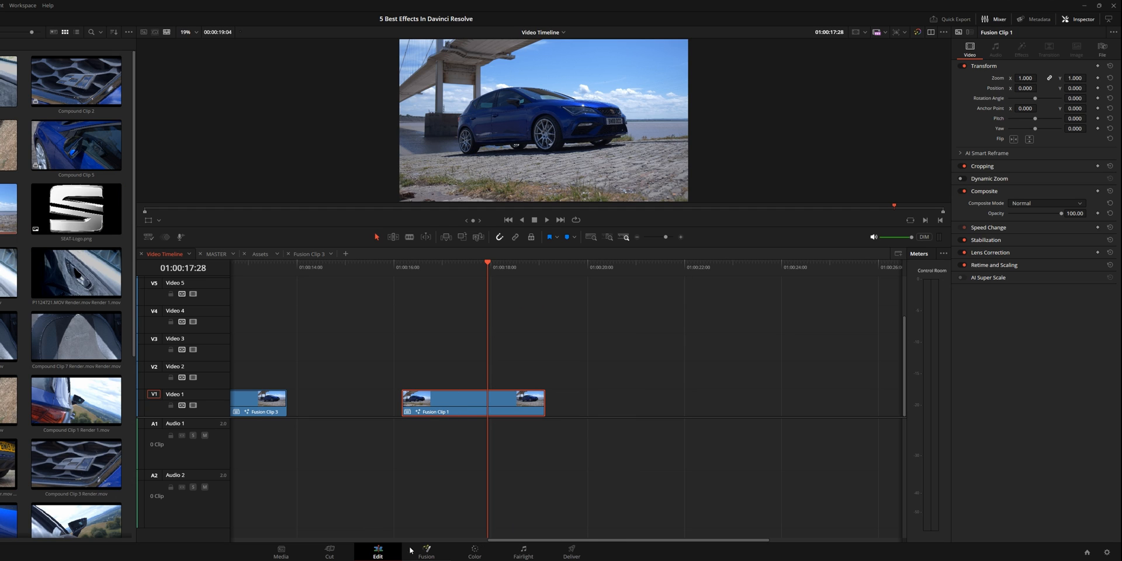
key(shift+5)
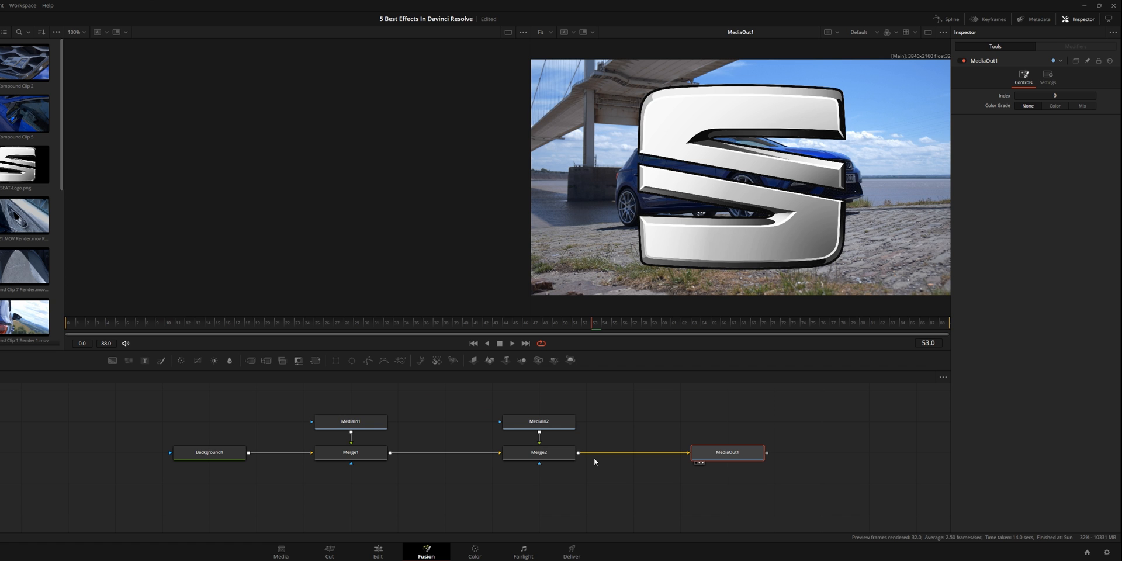
- Name the inputs Car and Logo and feed Logo into Car's mask input
click(351, 422)
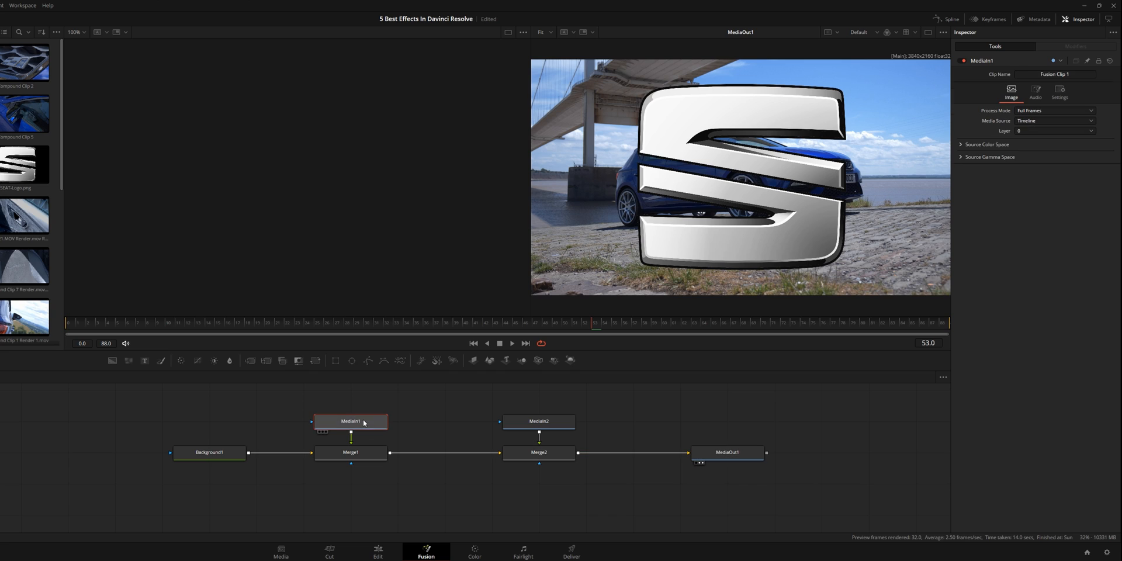
key(1)
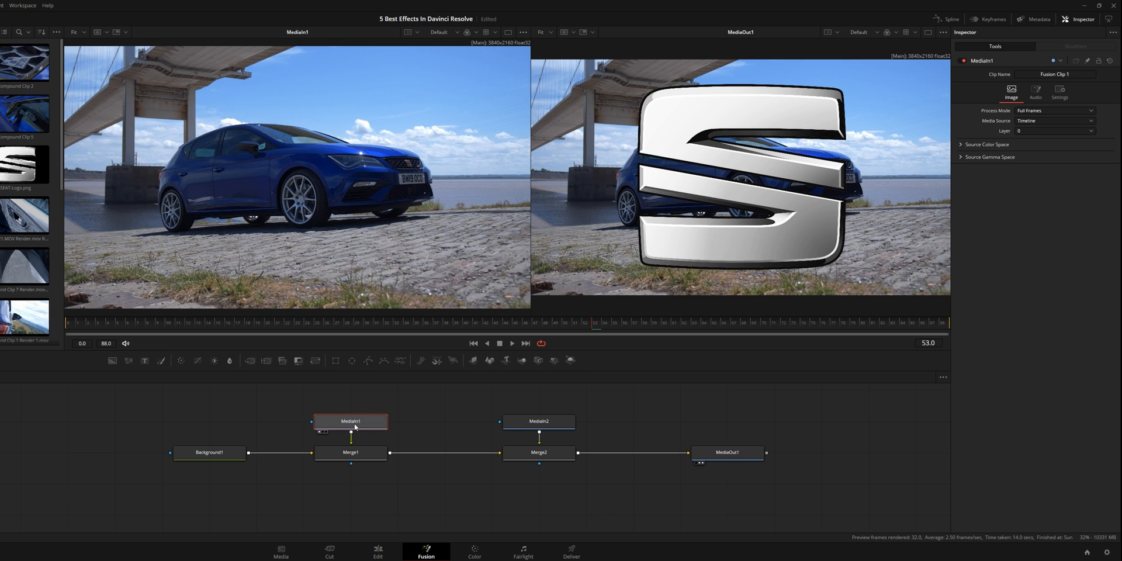
key(F2)
text(Lo)
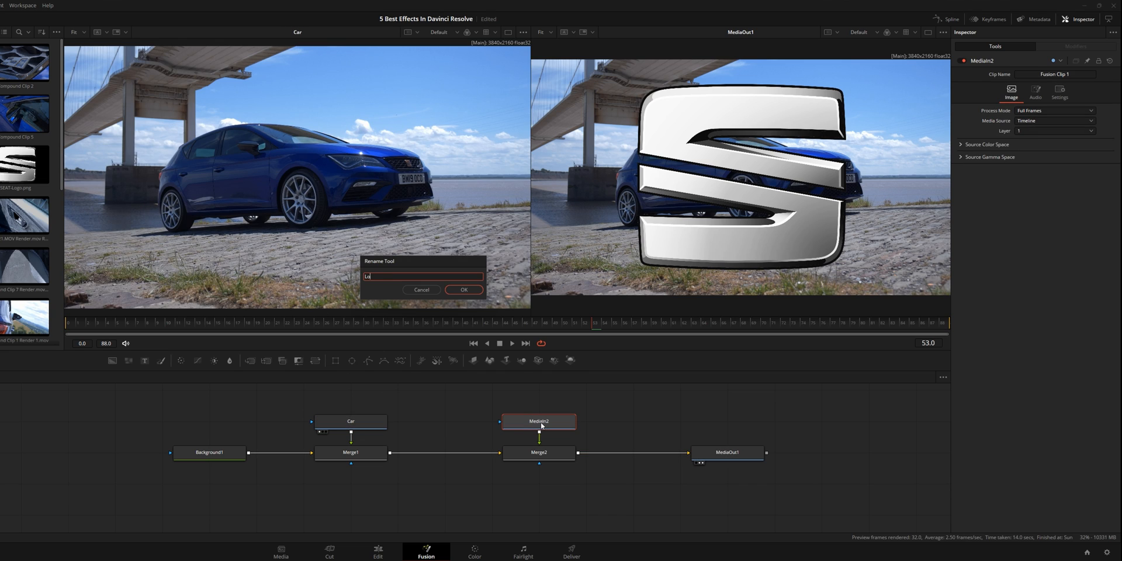
text(go)
key(Return)
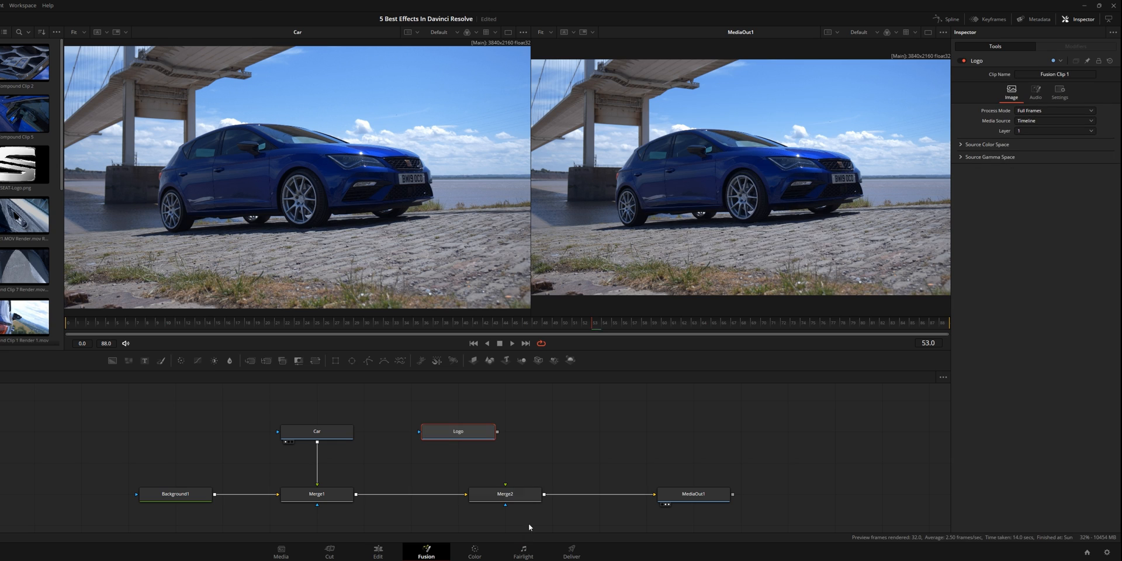
mouse_move(443, 405)
mouse_down()
mouse_move(470, 415)
mouse_move(439, 435)
mouse_up()
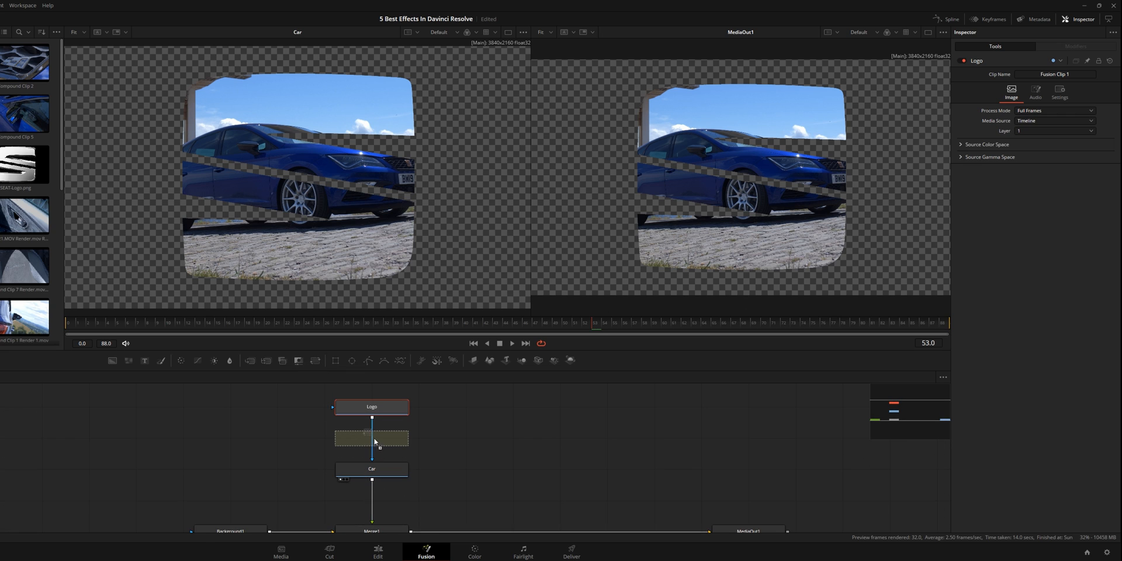
- Insert a Transform on the Logo-to-Car mask link and set its Size to about 0.3
drag(373, 433, 372, 438)
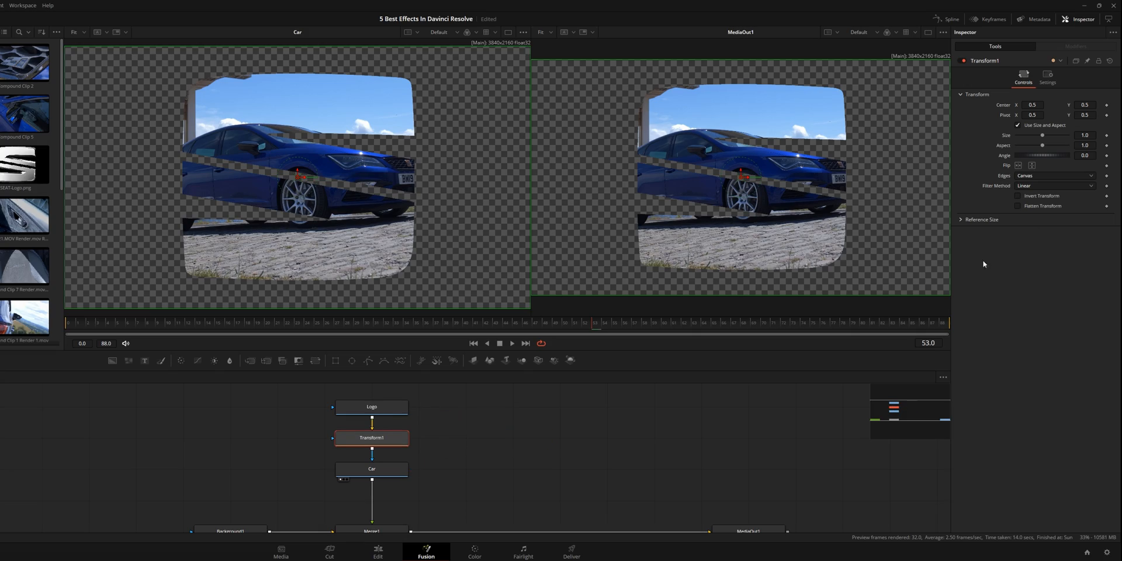
drag(1042, 135, 1024, 135)
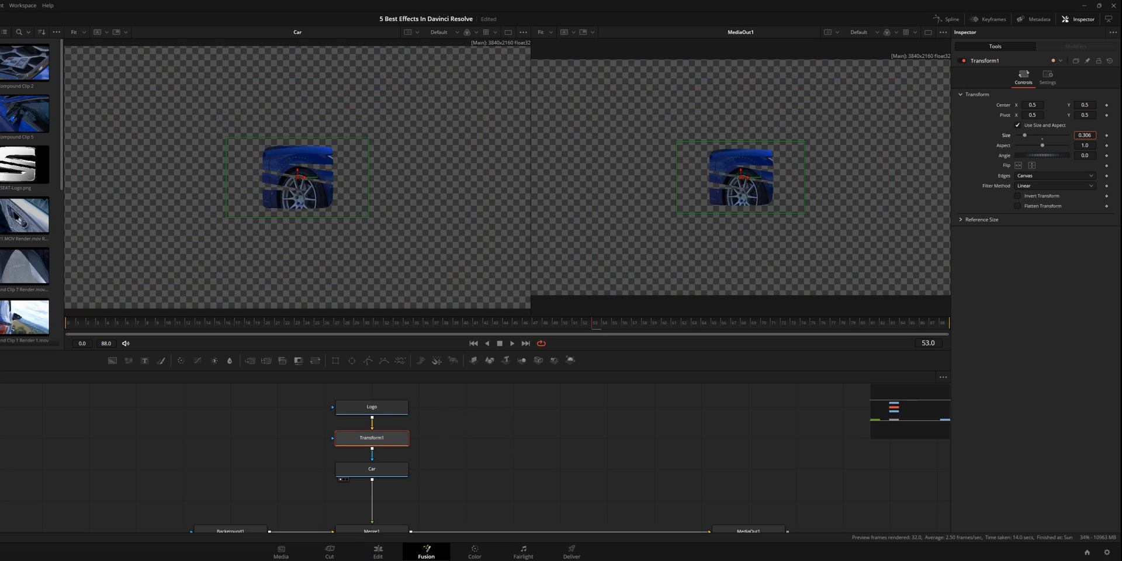